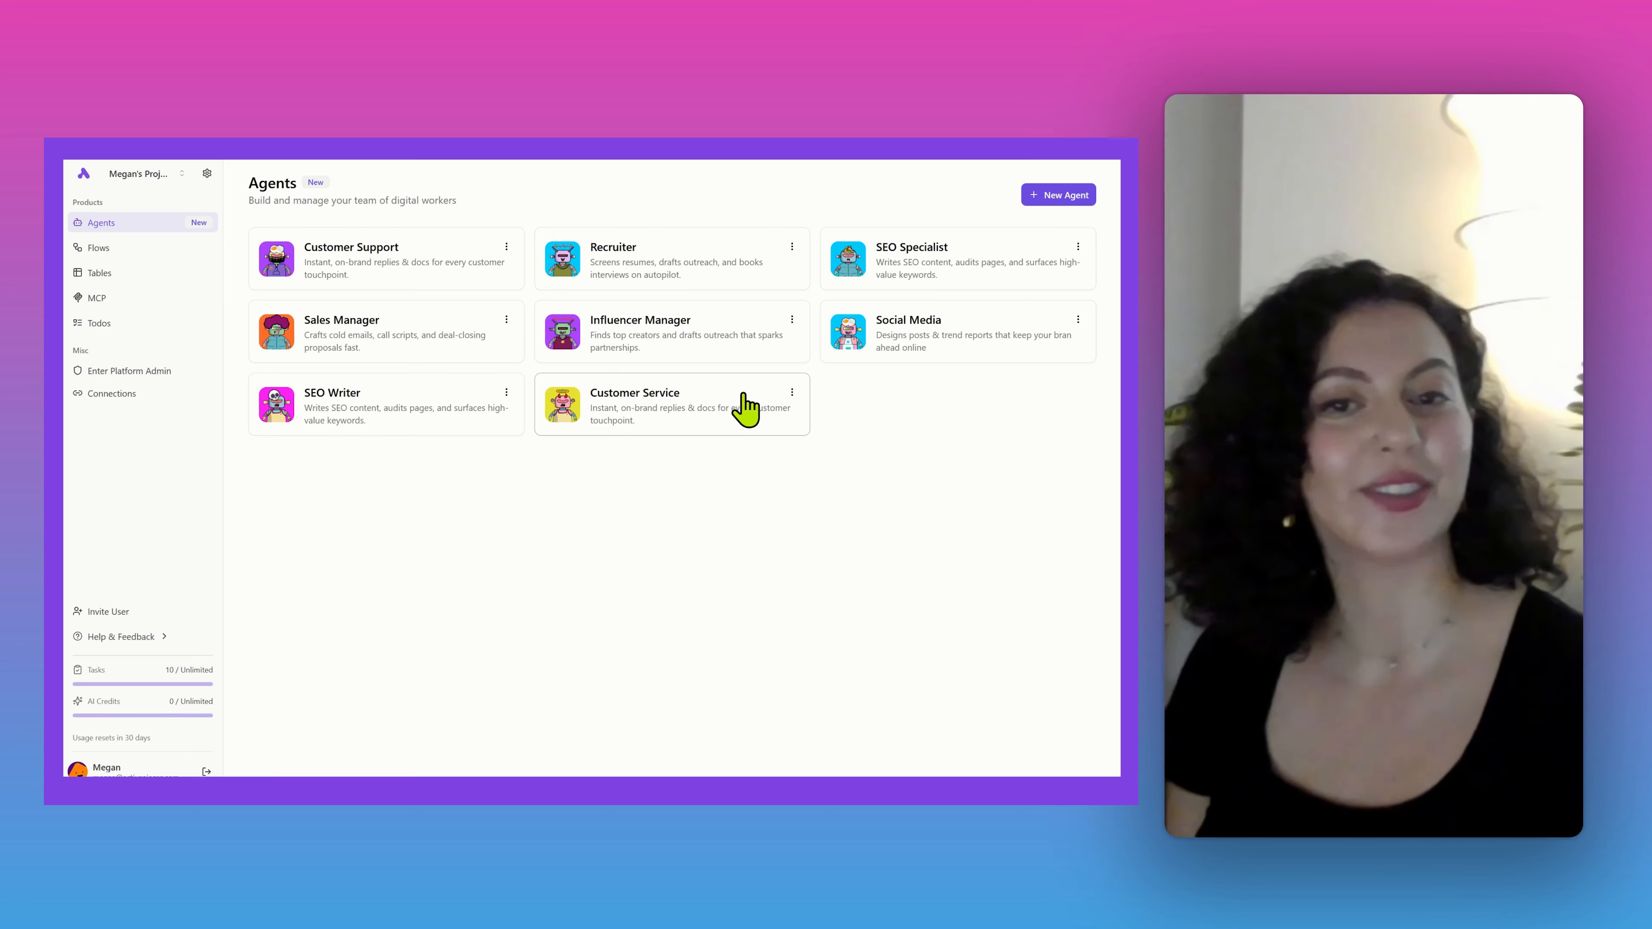
Open the Customer Service agent and look through the pieces it can use as tools, including Gmail's actions
{"action": "left_click", "coordinate": [729, 429]}
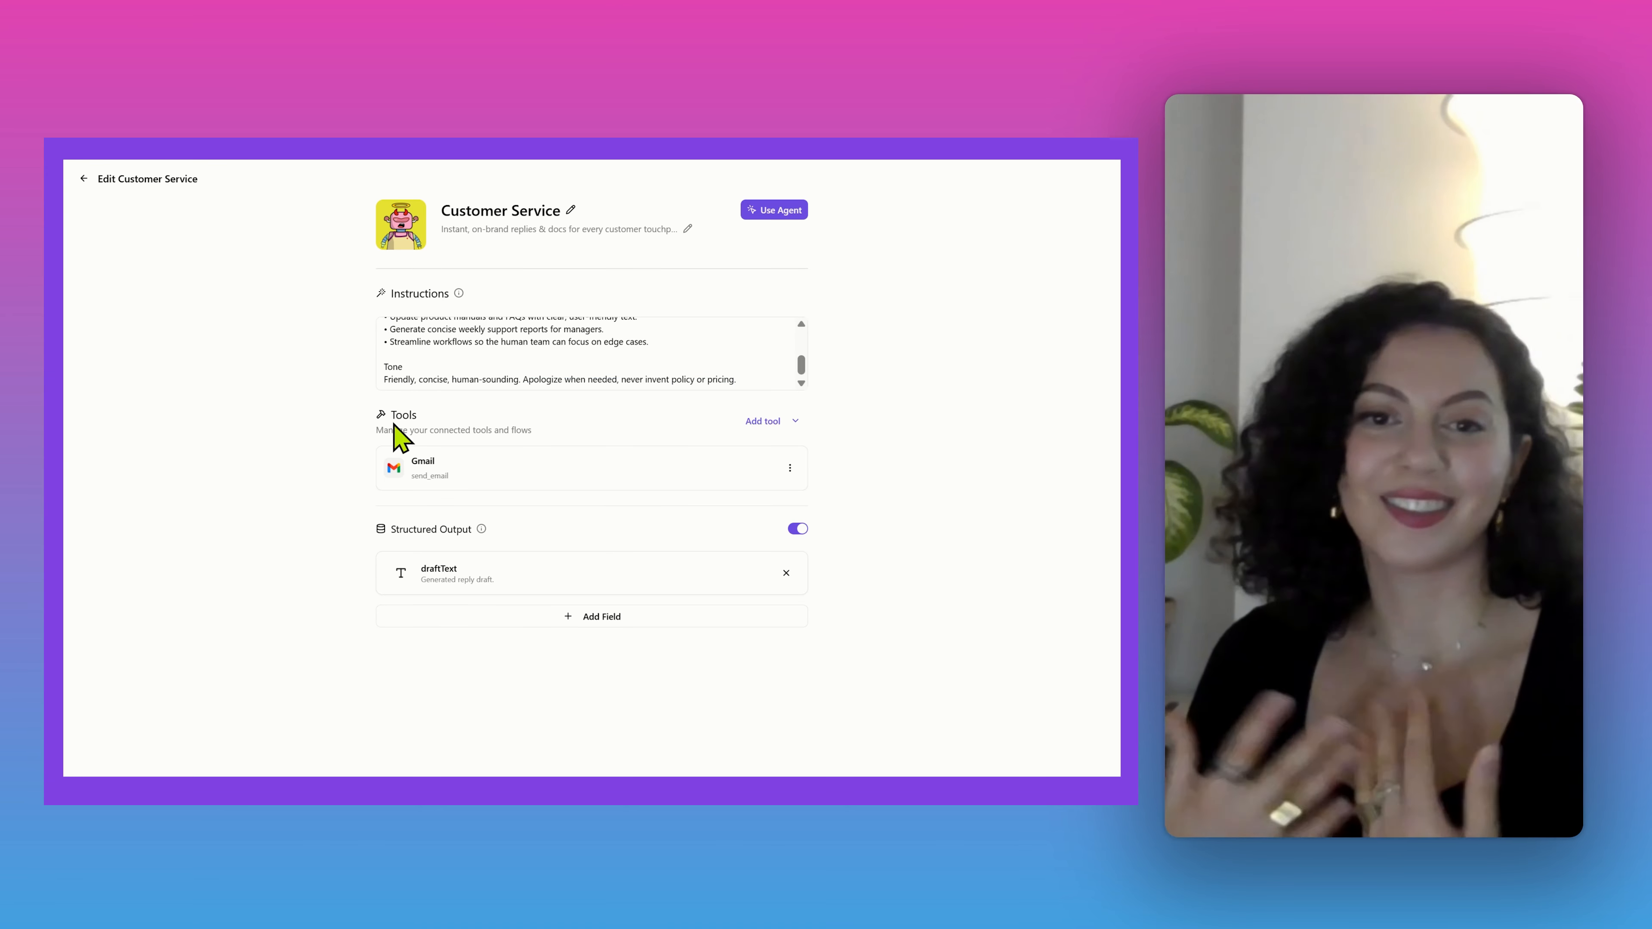
{"action": "left_click", "coordinate": [771, 446]}
{"action": "scroll", "coordinate": [775, 458], "scroll_direction": "down", "scroll_amount": 15}
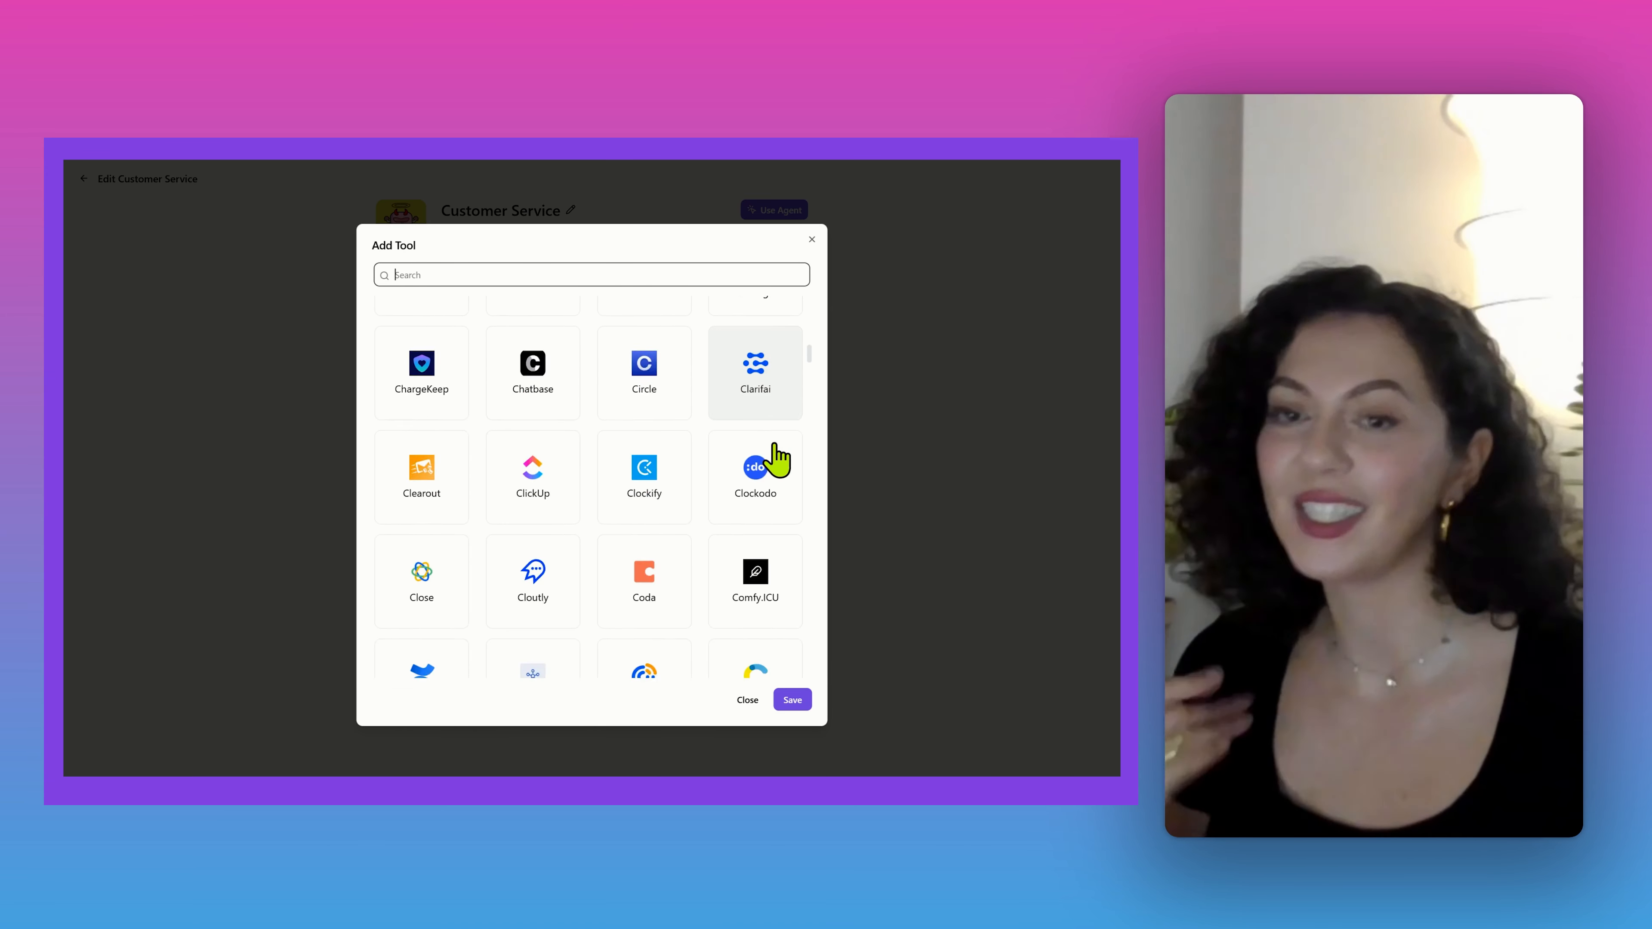
{"action": "left_click", "coordinate": [439, 364]}
{"action": "left_click", "coordinate": [400, 360]}
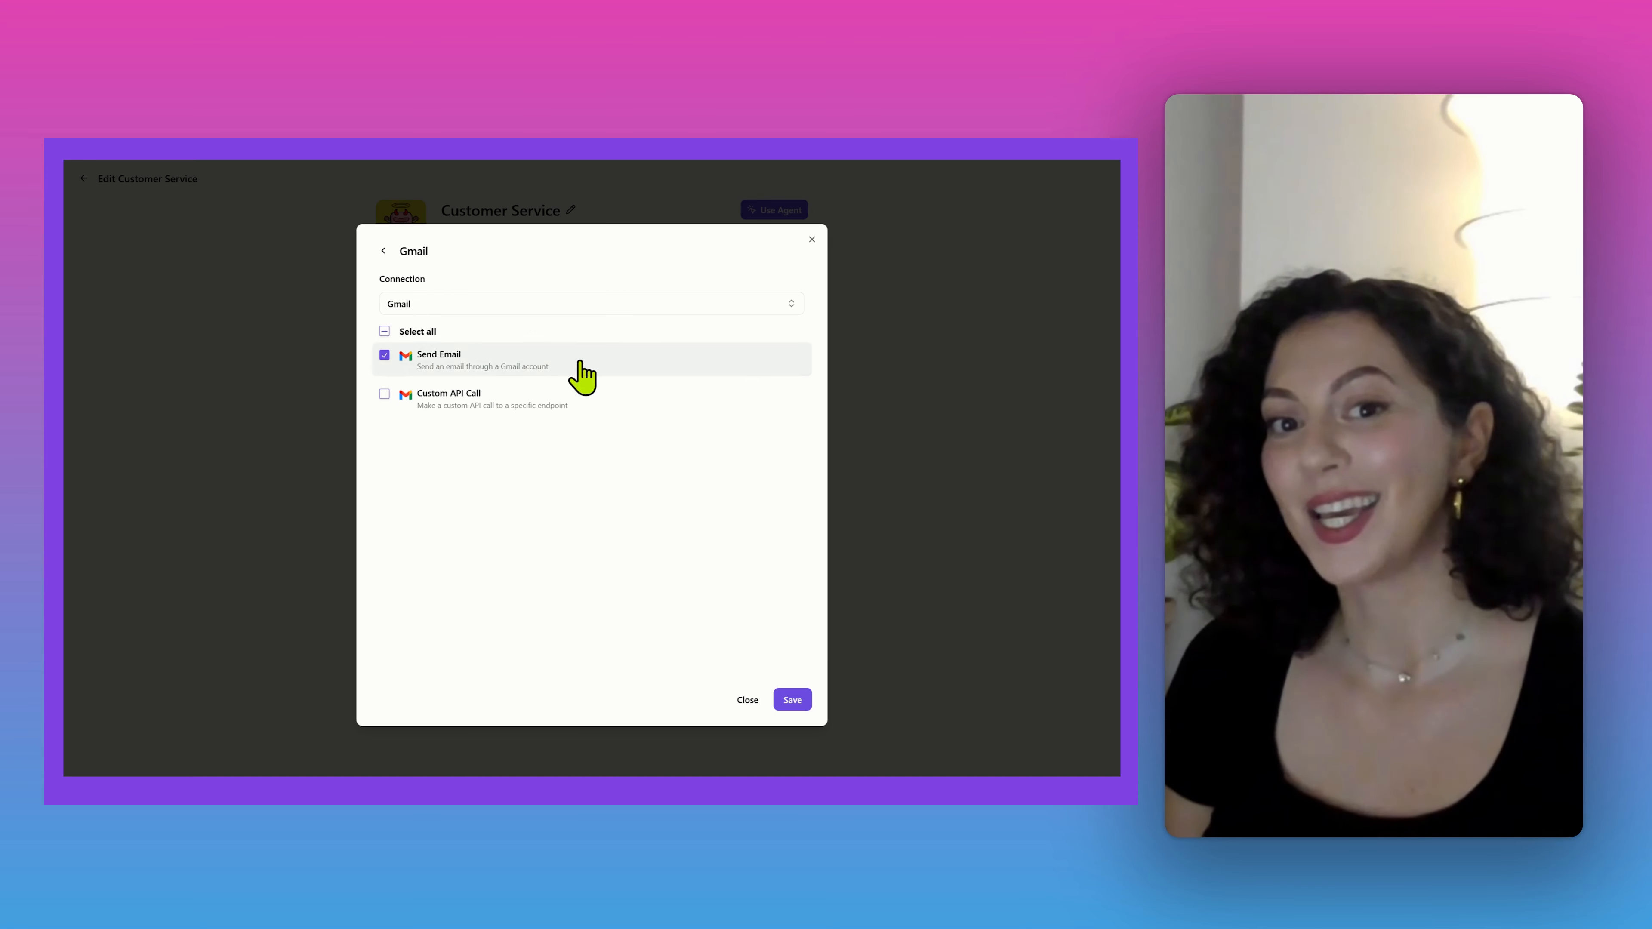
{"action": "left_click", "coordinate": [762, 703]}
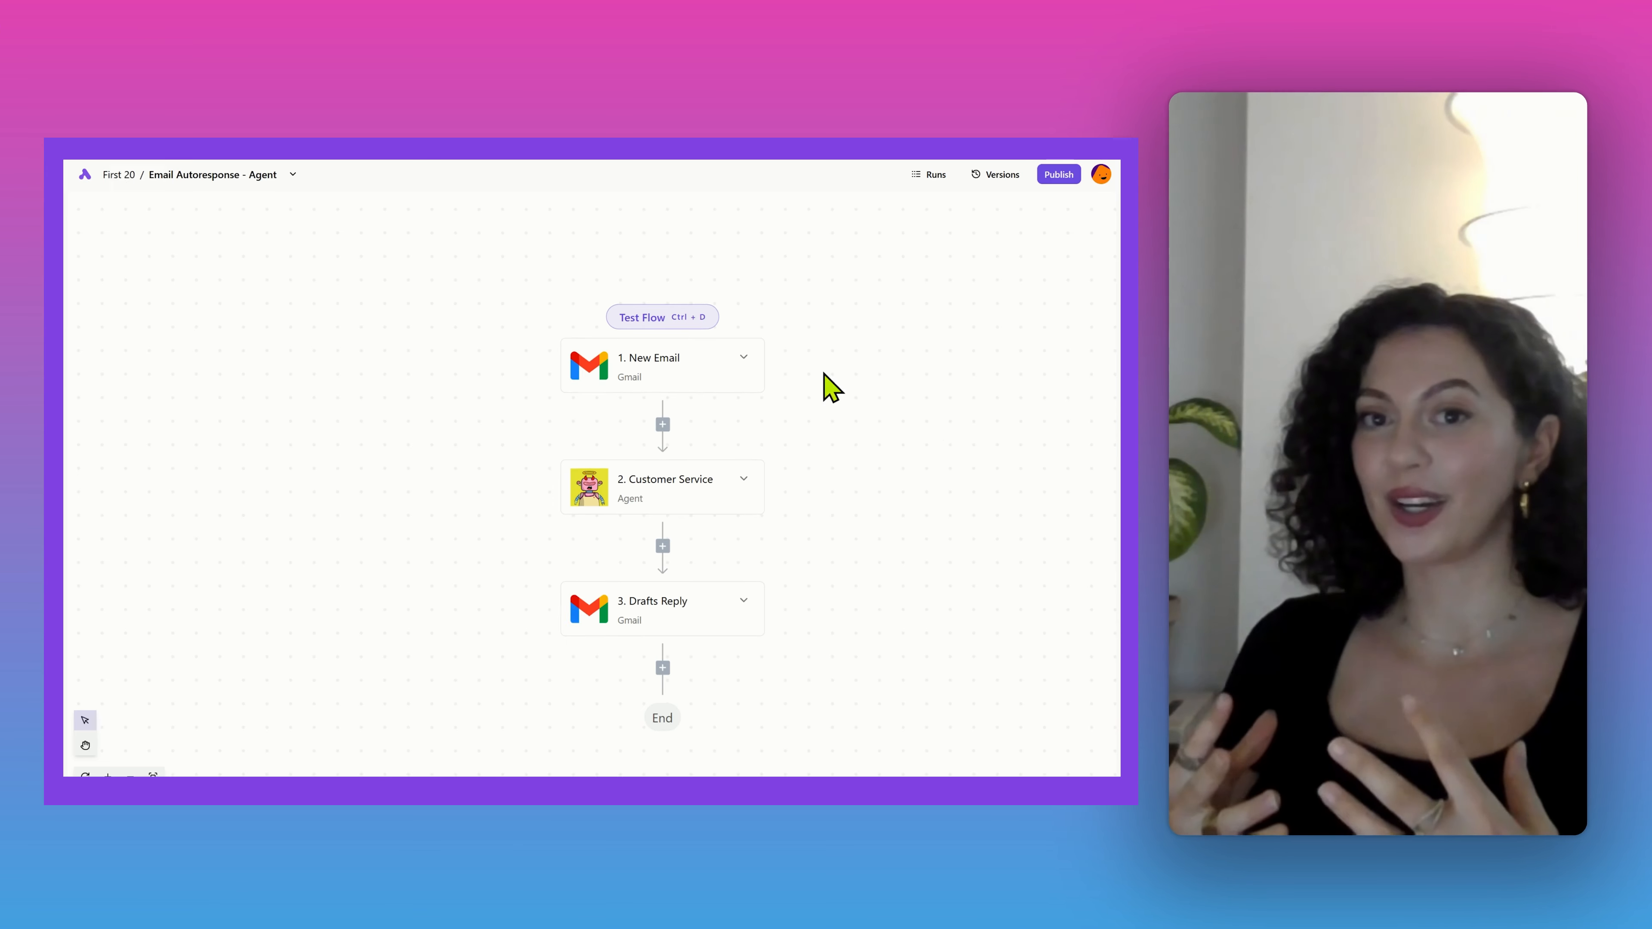
Inspect the flow's New Email trigger, the Customer Service agent's prompt and escalation setting, and the Drafts Reply settings
{"action": "left_click", "coordinate": [639, 352]}
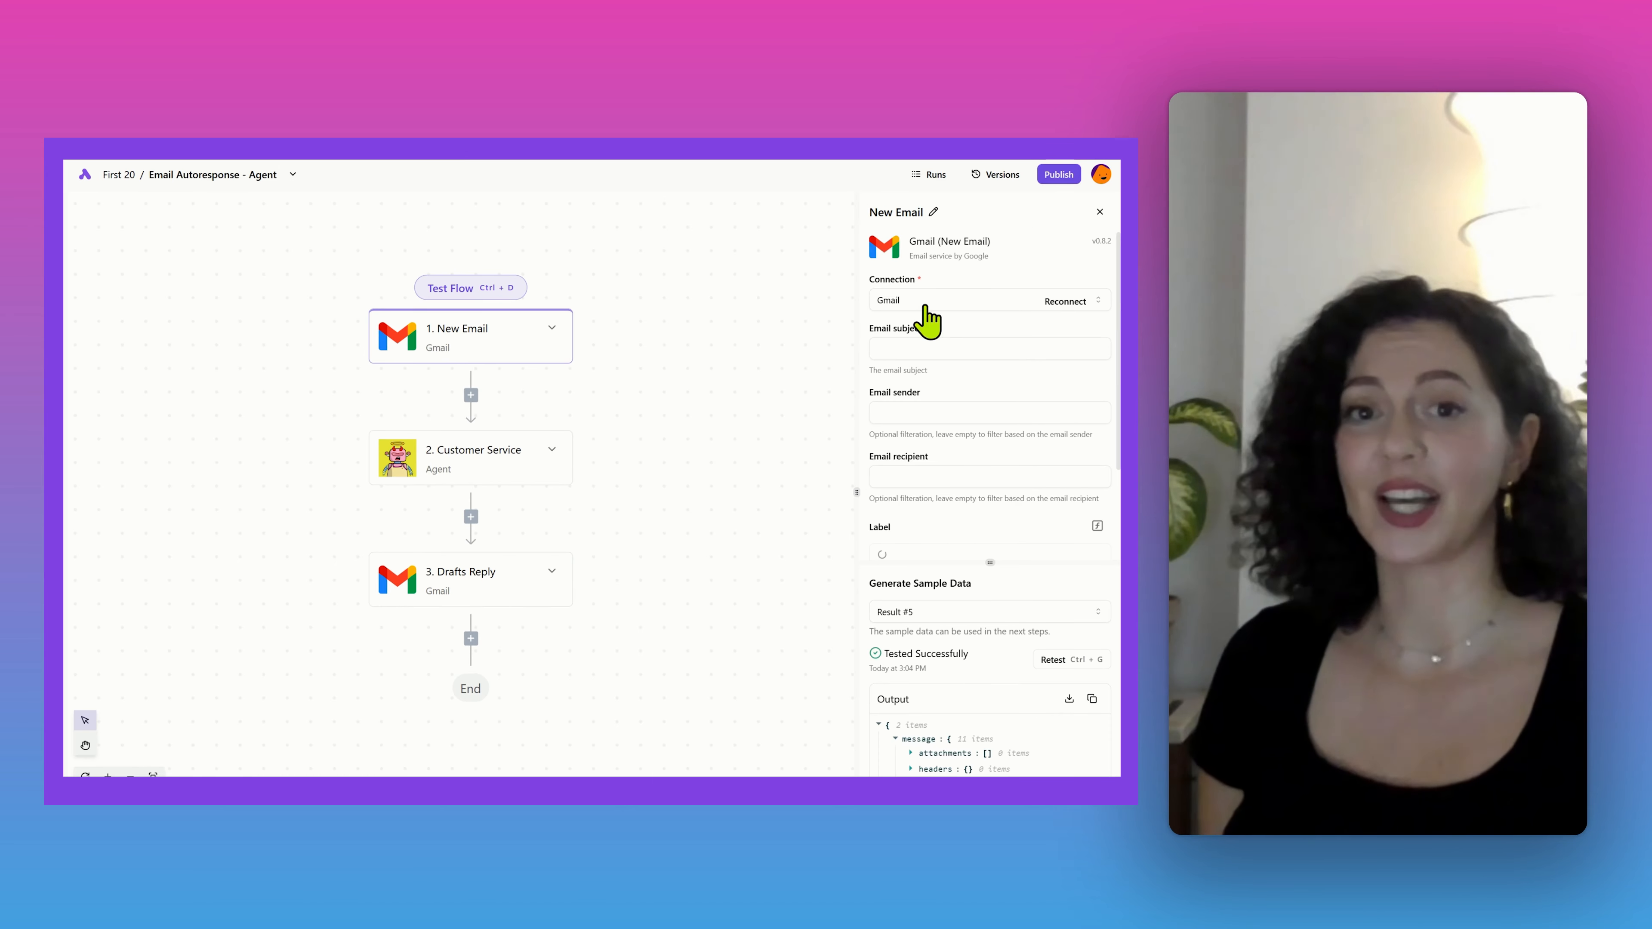
{"action": "left_click", "coordinate": [511, 483]}
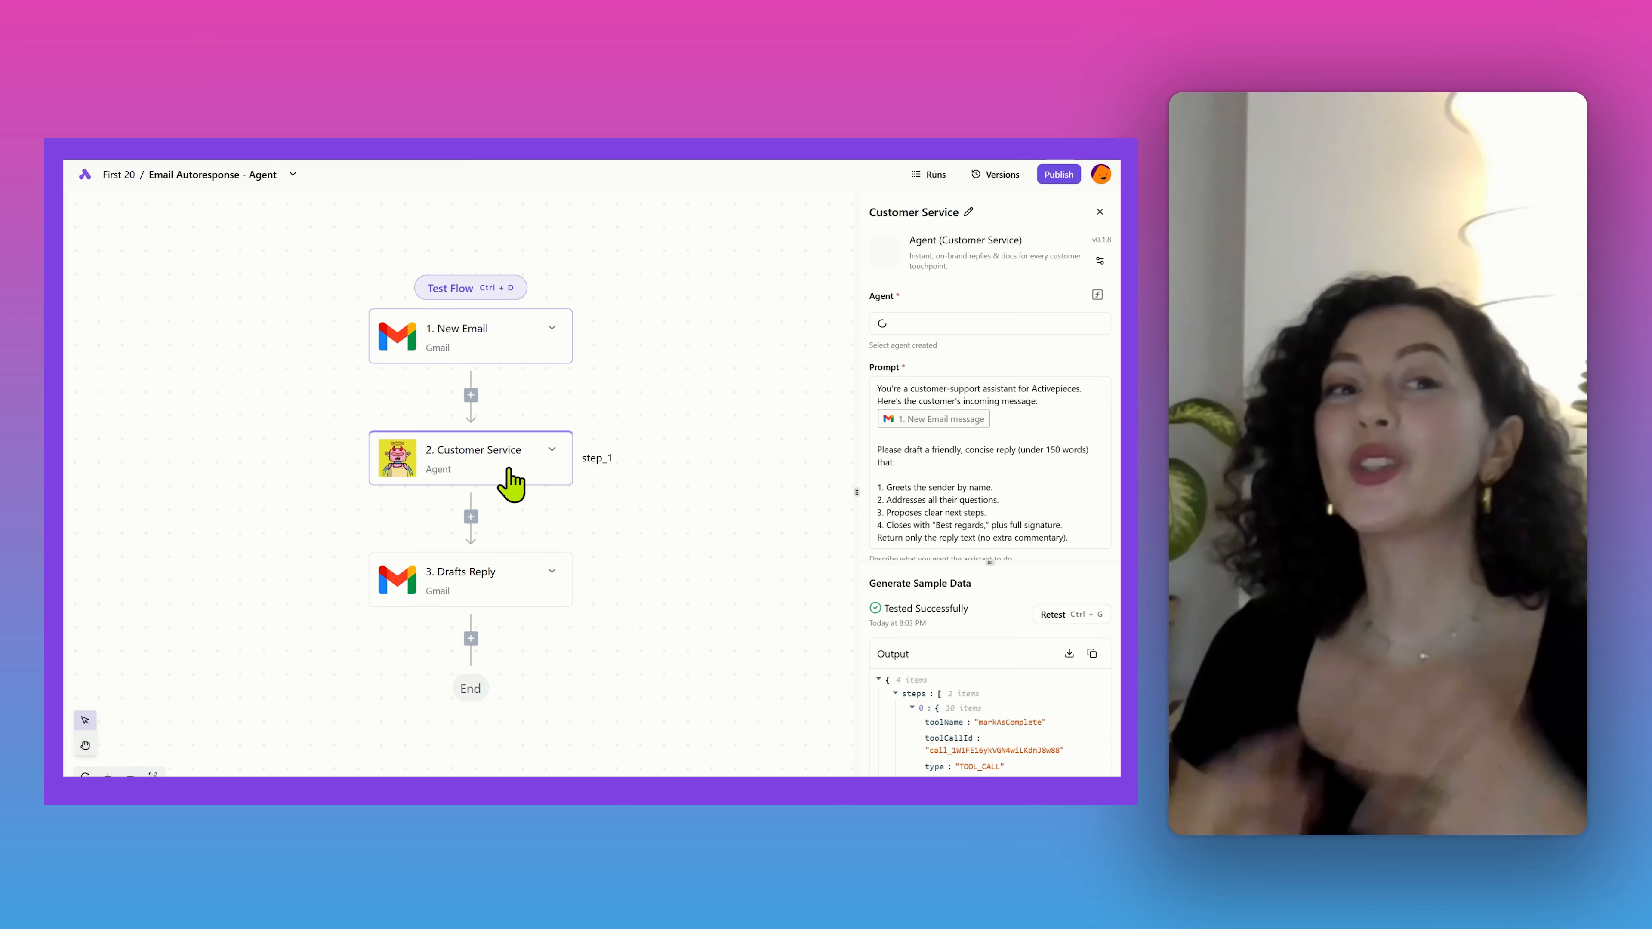
{"action": "left_click", "coordinate": [1053, 328]}
{"action": "left_click", "coordinate": [909, 386]}
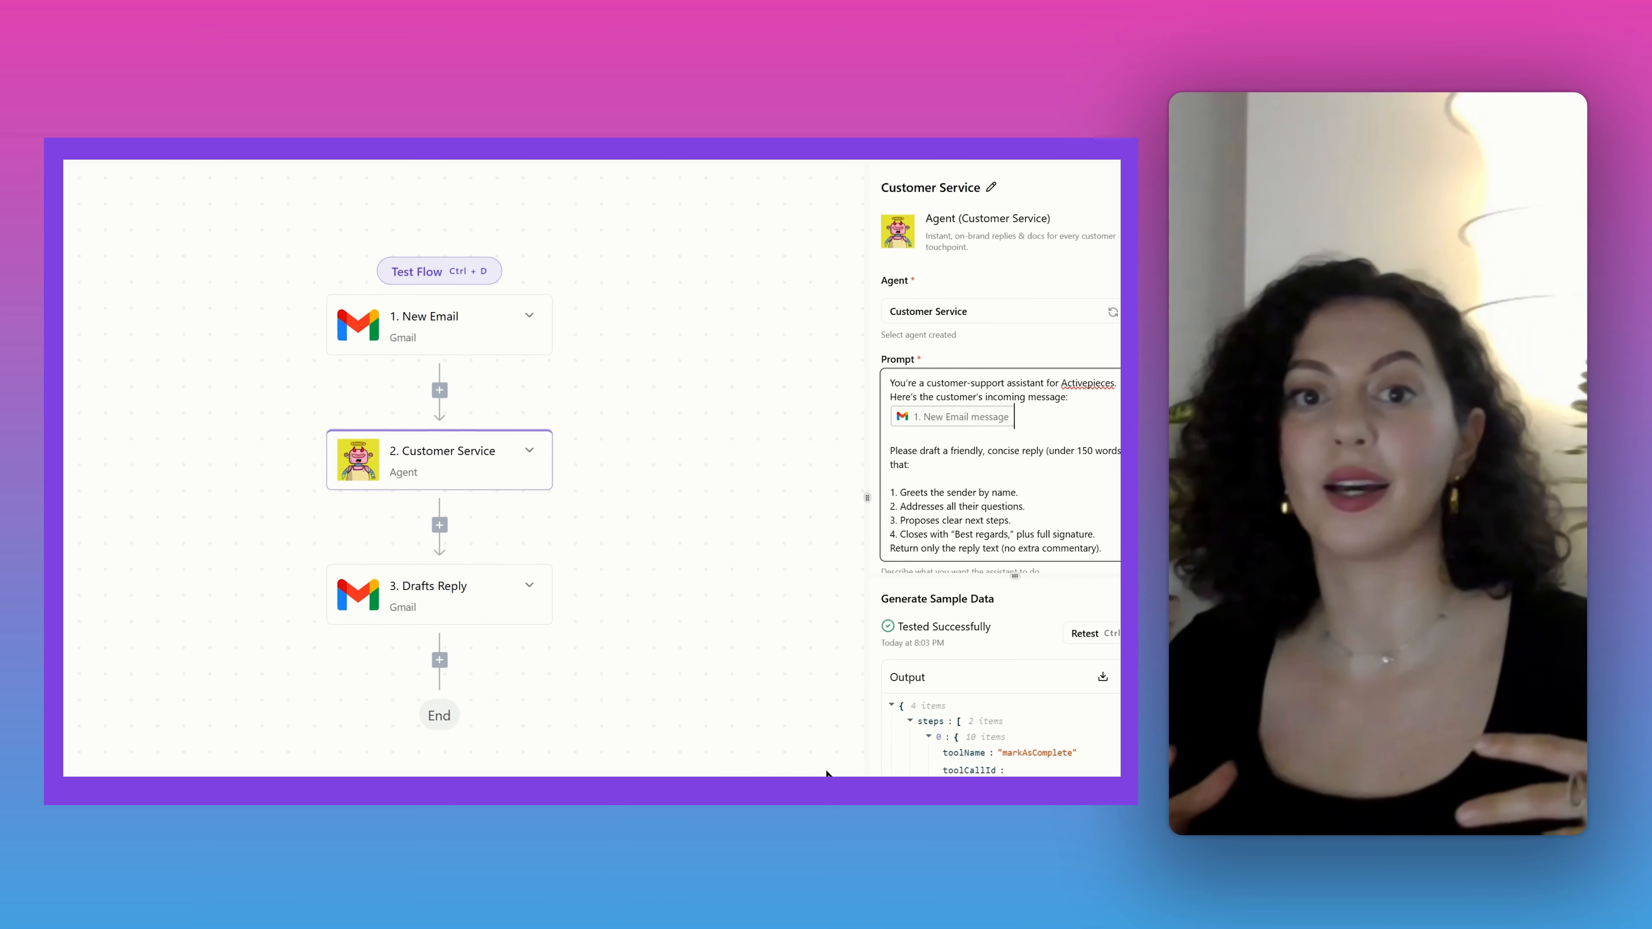
{"action": "left_click", "coordinate": [823, 489]}
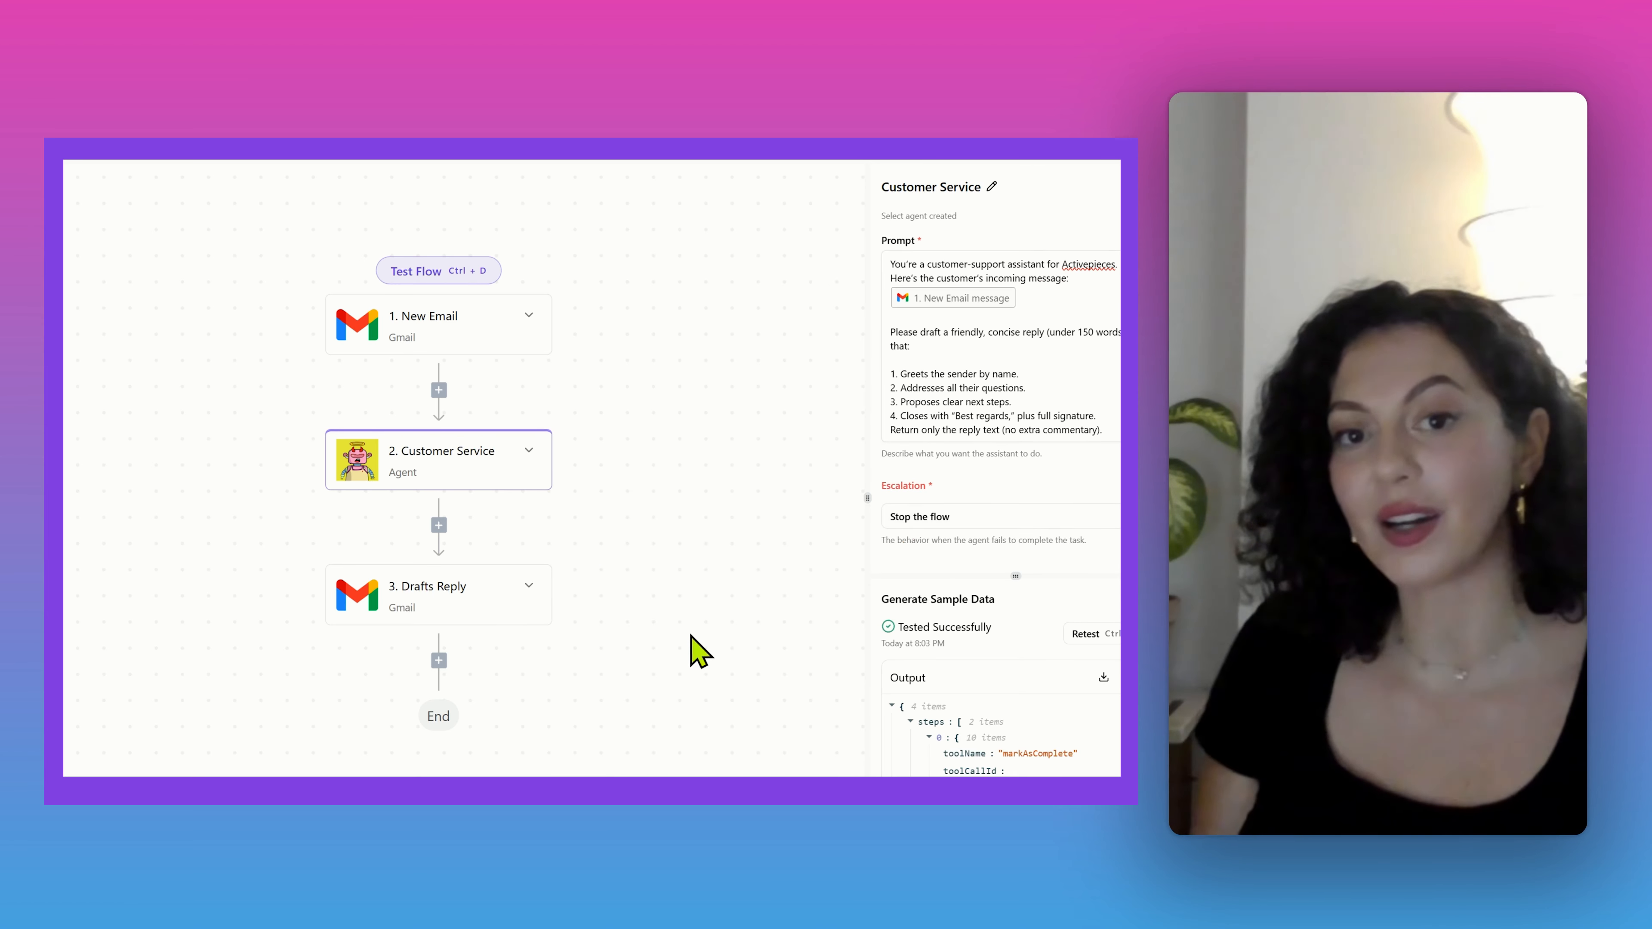
{"action": "left_click", "coordinate": [494, 599]}
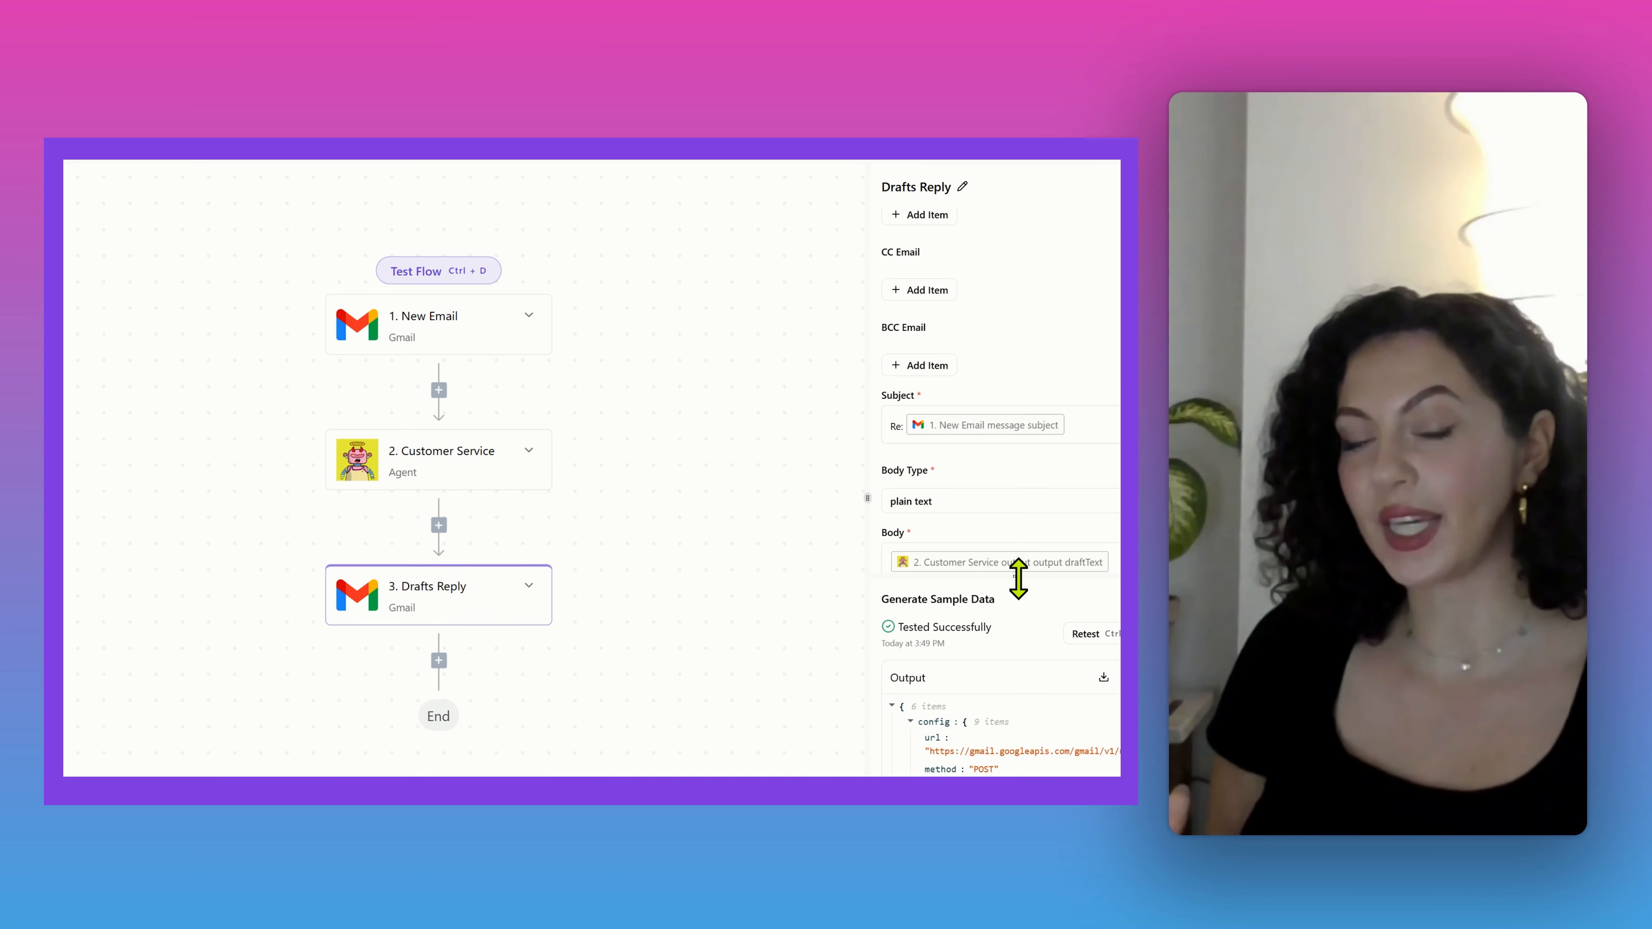
{"action": "scroll", "coordinate": [1106, 454], "scroll_direction": "down", "scroll_amount": 7}
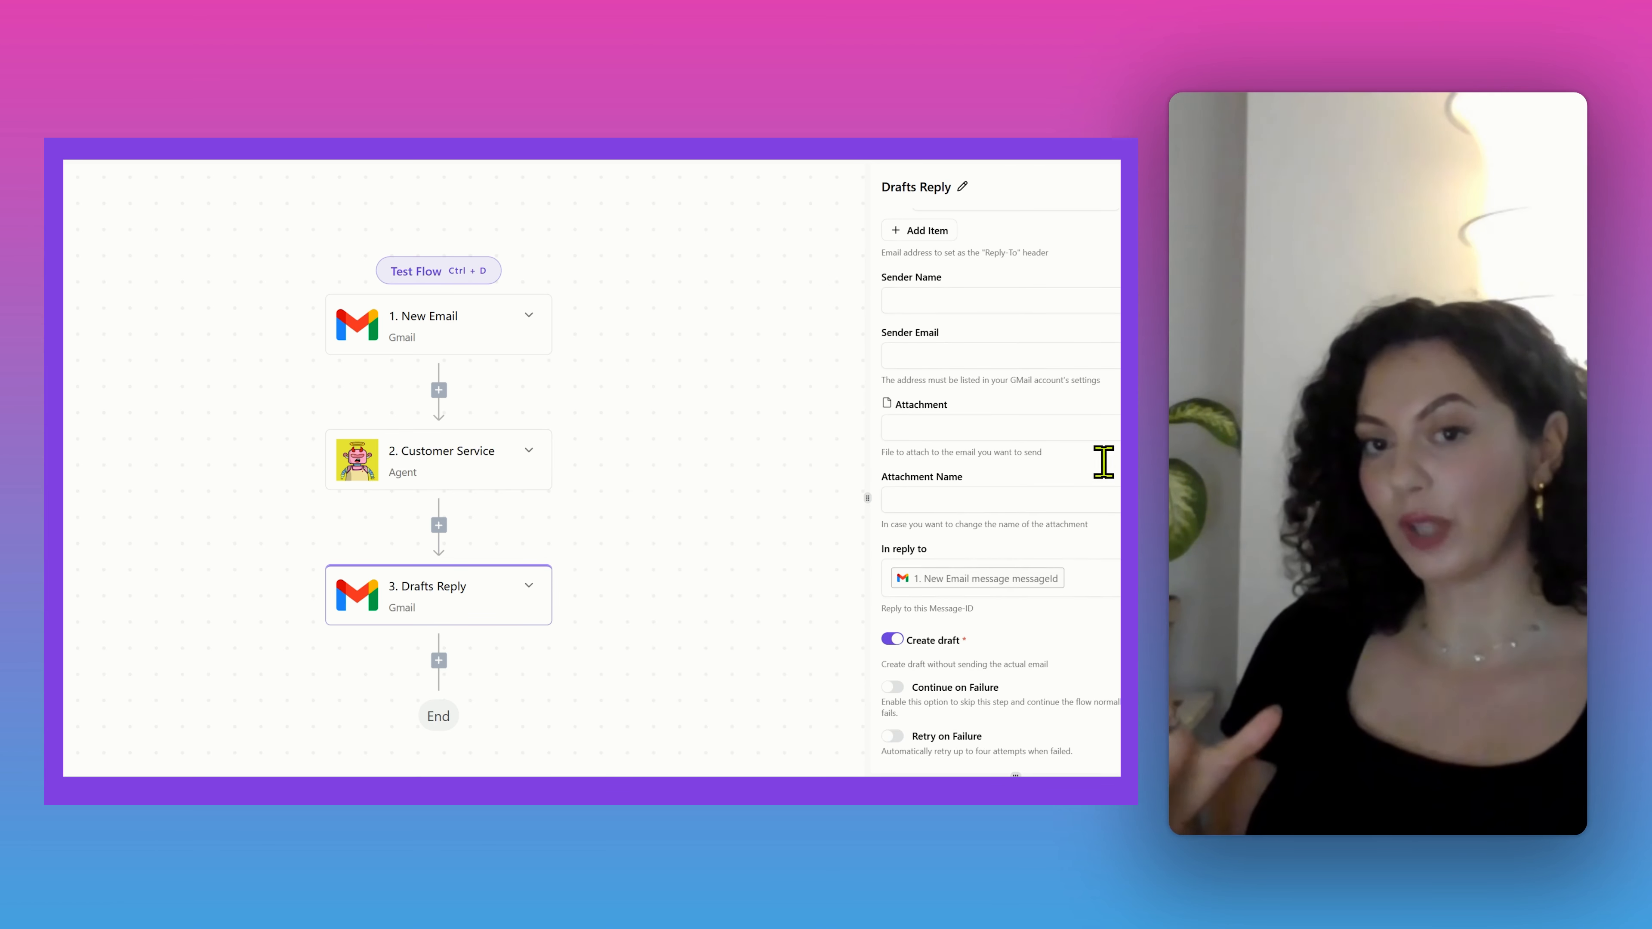
Test the flow and check the drafted reply to "Getting Started with Automated Marketing Workflows" in Gmail
{"action": "left_click", "coordinate": [439, 277]}
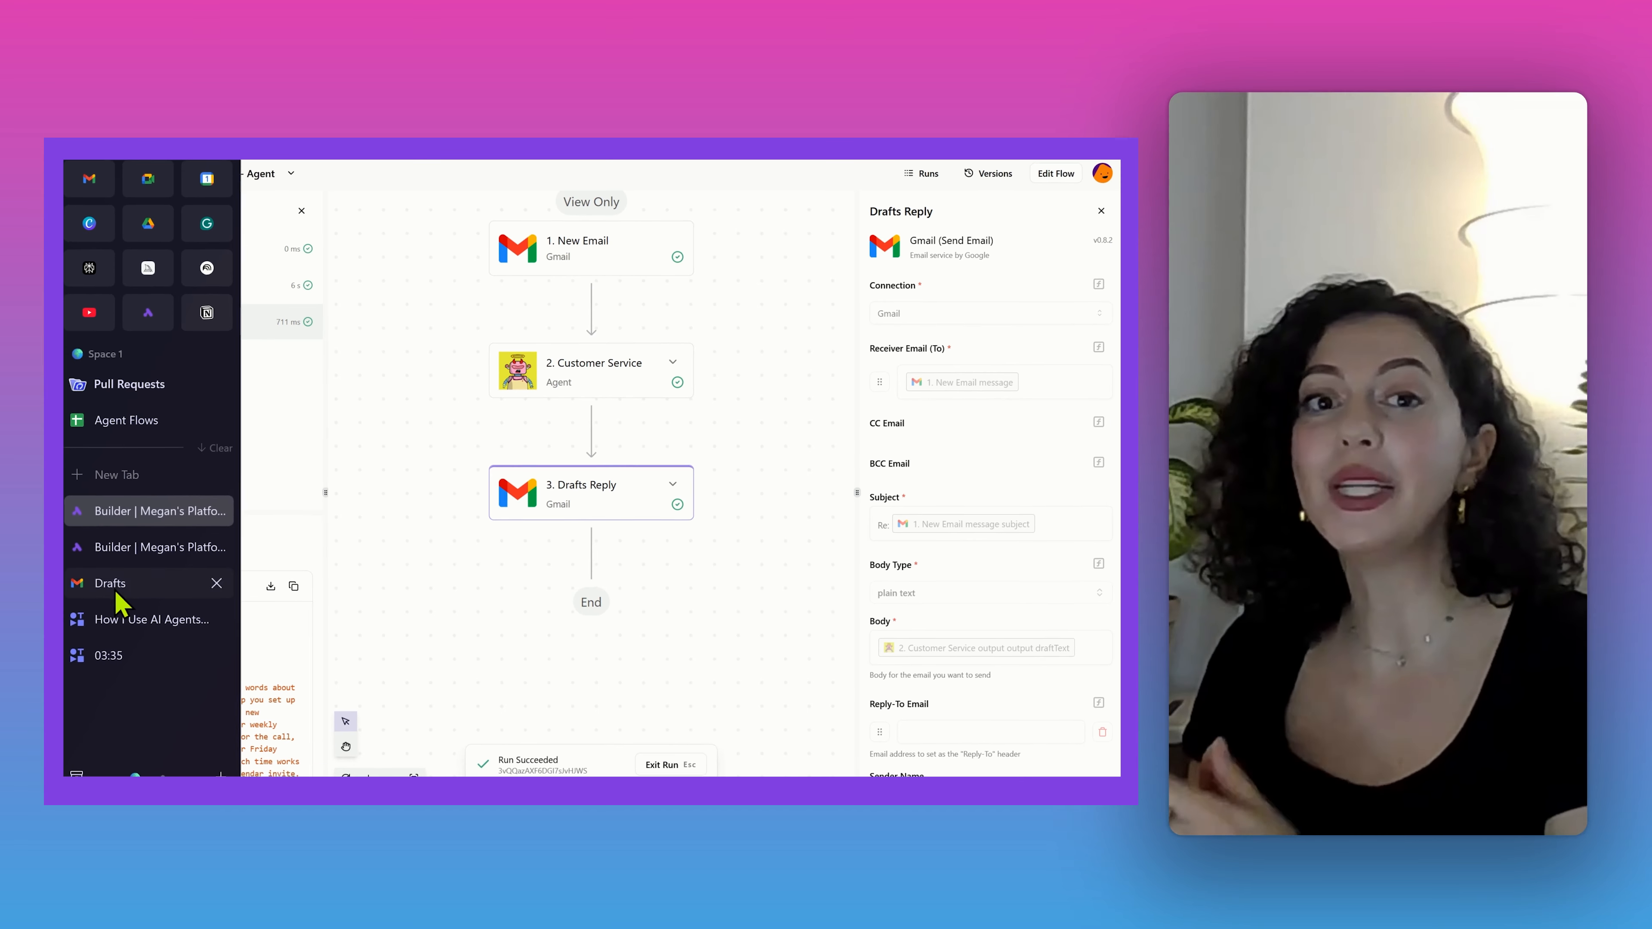
{"action": "left_click", "coordinate": [117, 588]}
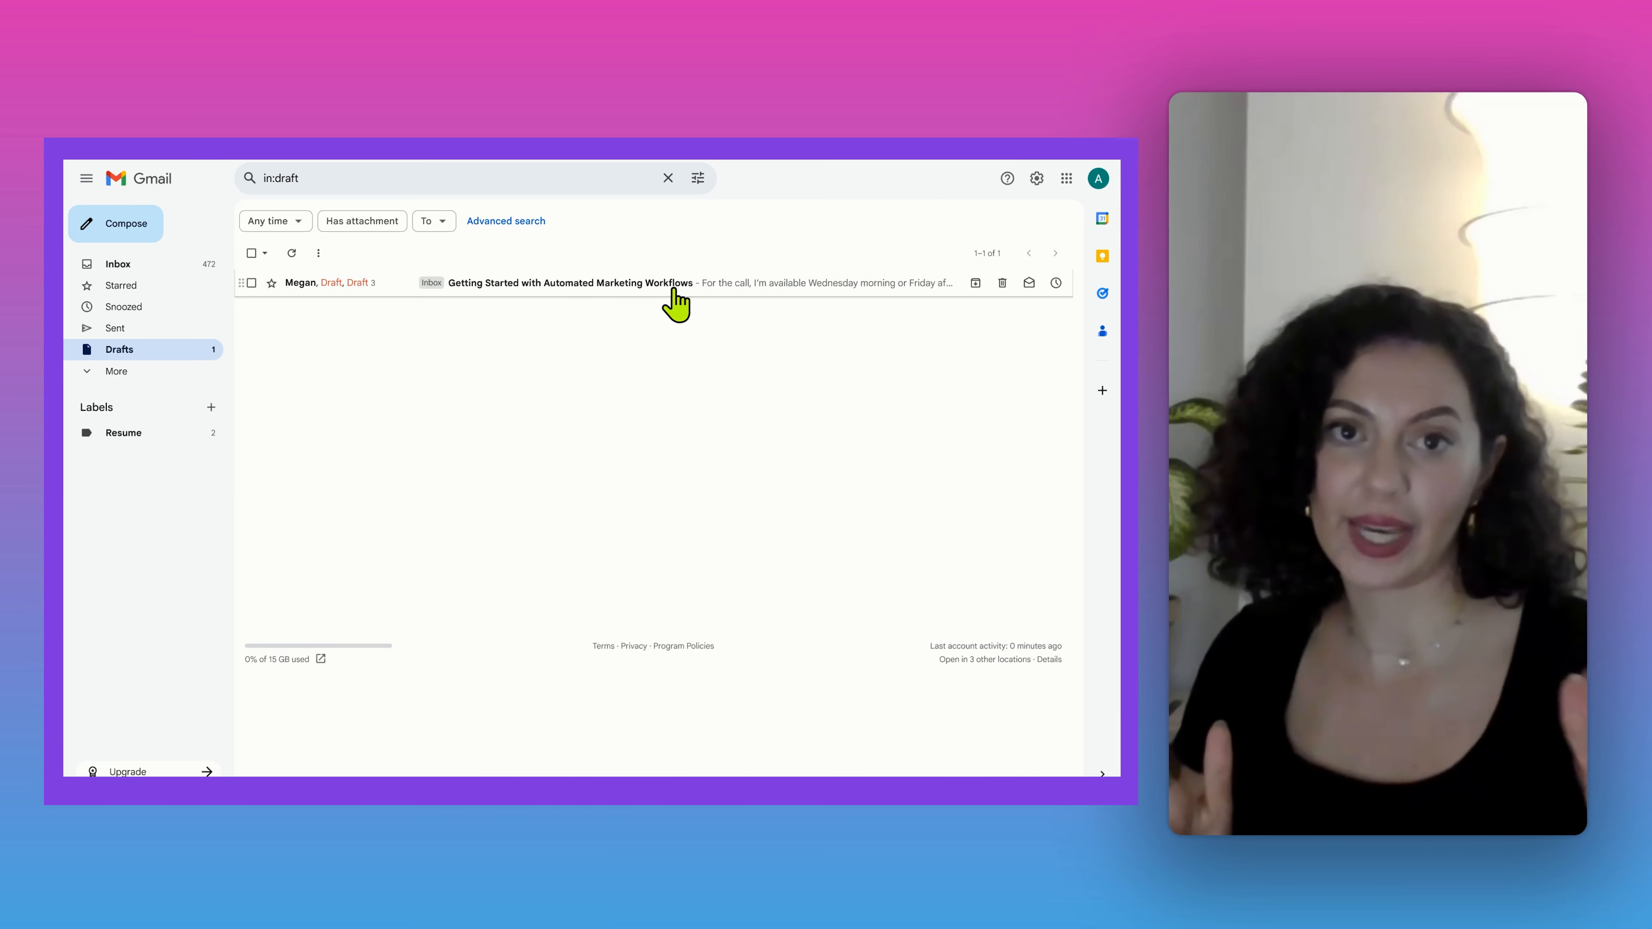
{"action": "left_click", "coordinate": [802, 286]}
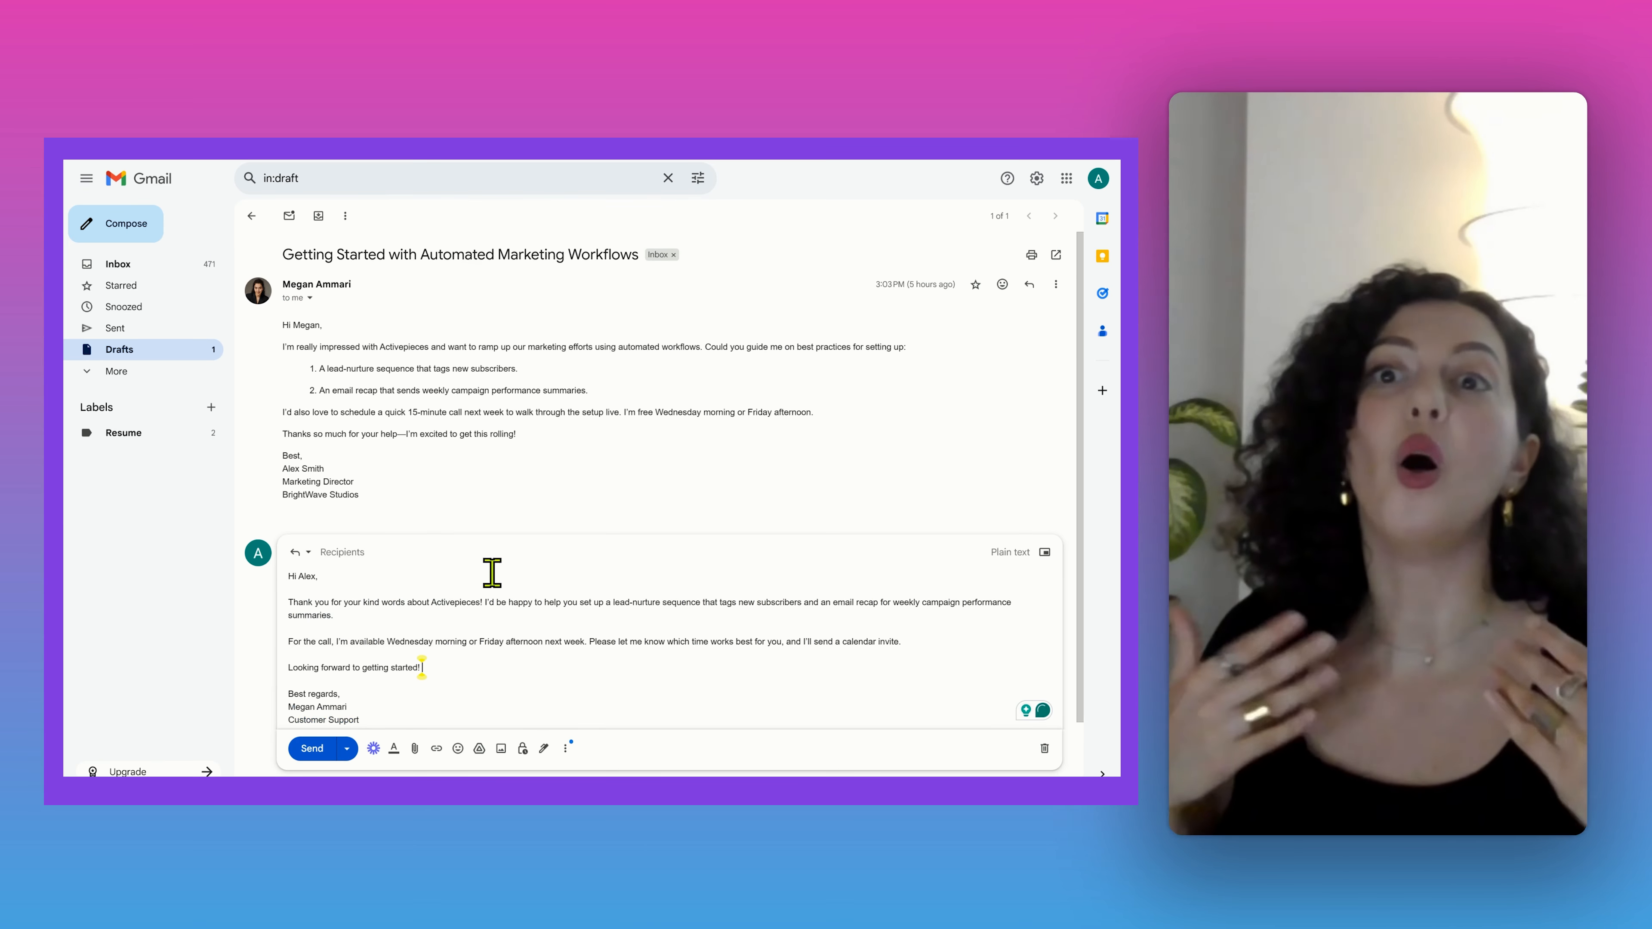
{"action": "mouse_move", "coordinate": [104, 560]}
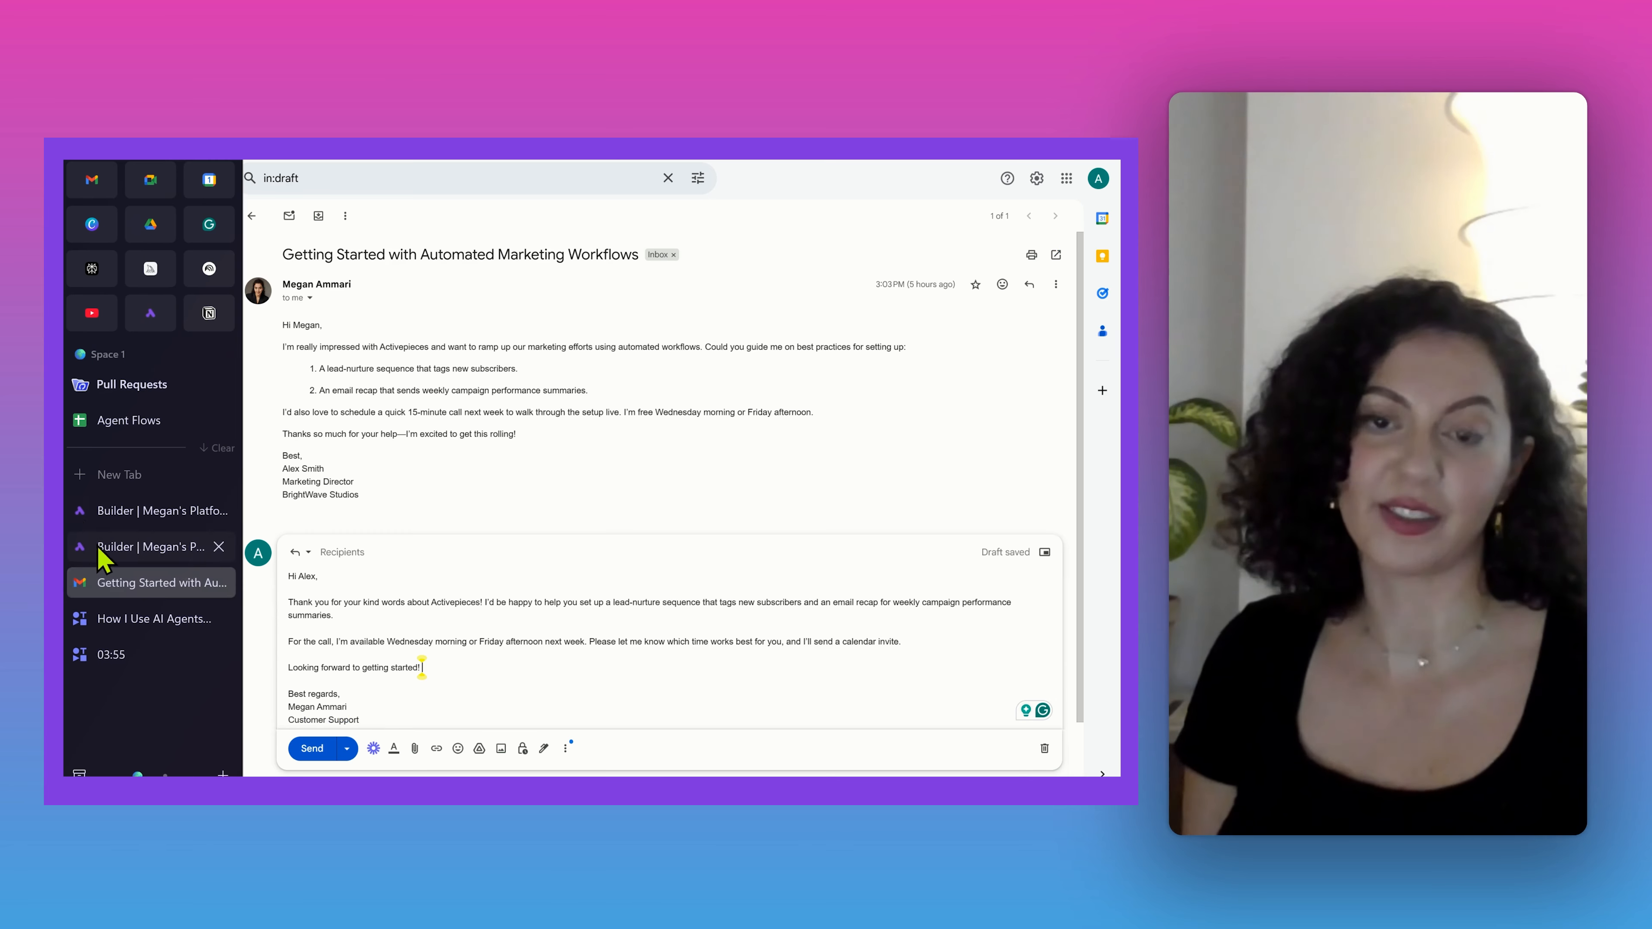
{"action": "left_click", "coordinate": [148, 520]}
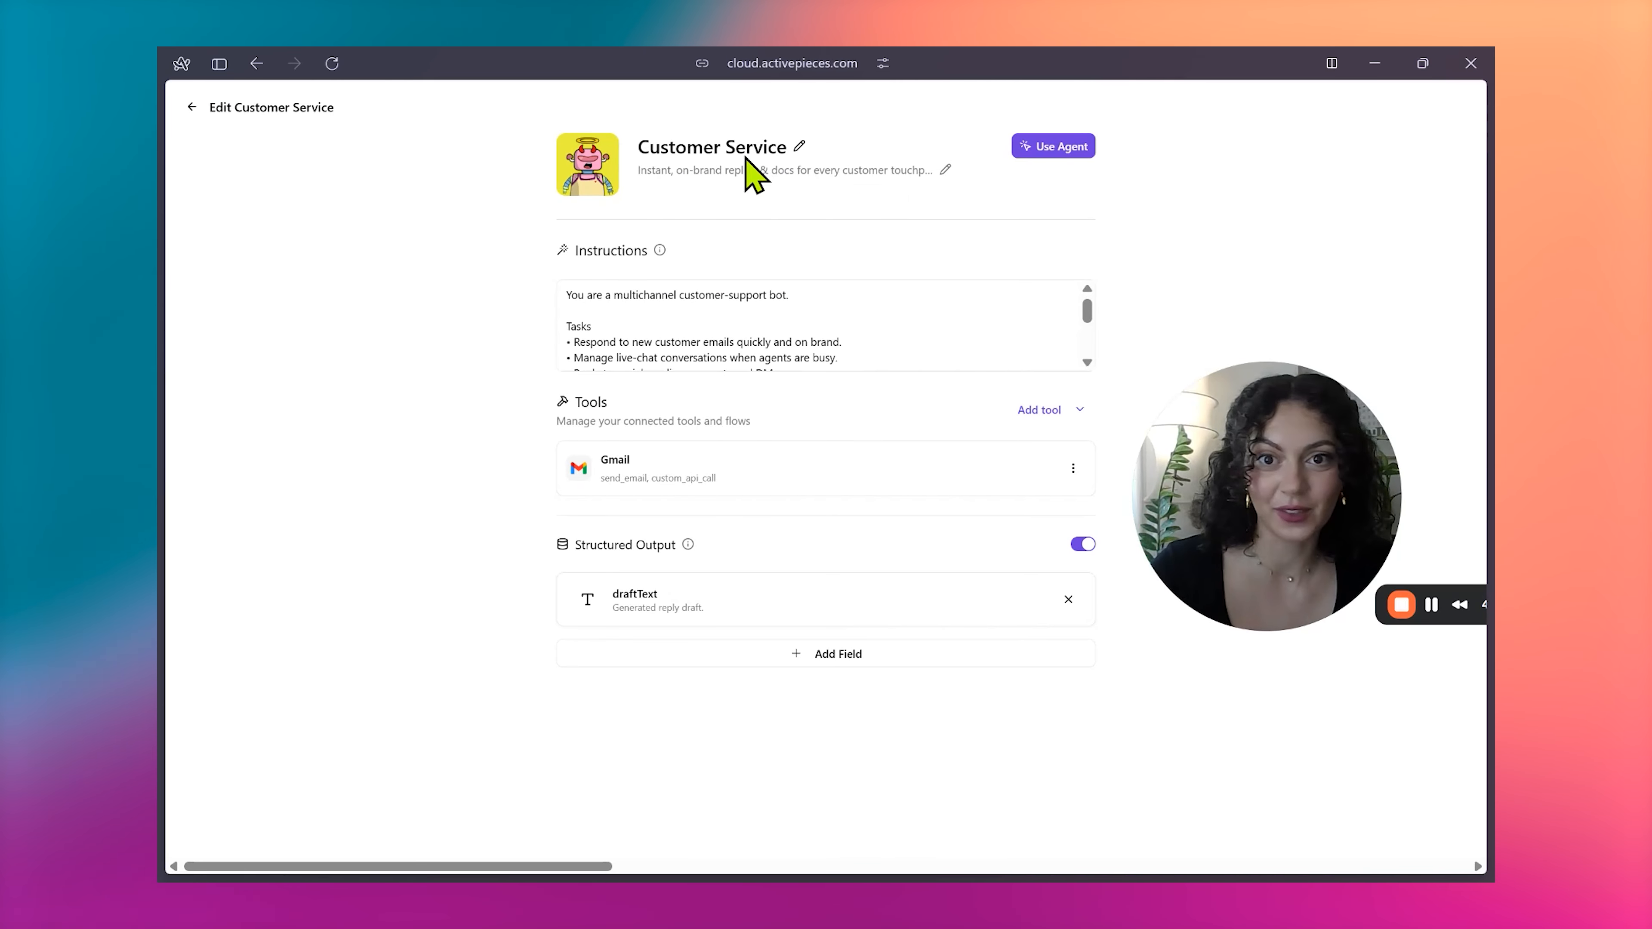
Read the Customer Service agent's instructions from its tasks through to the Tone section
{"action": "left_click", "coordinate": [591, 325]}
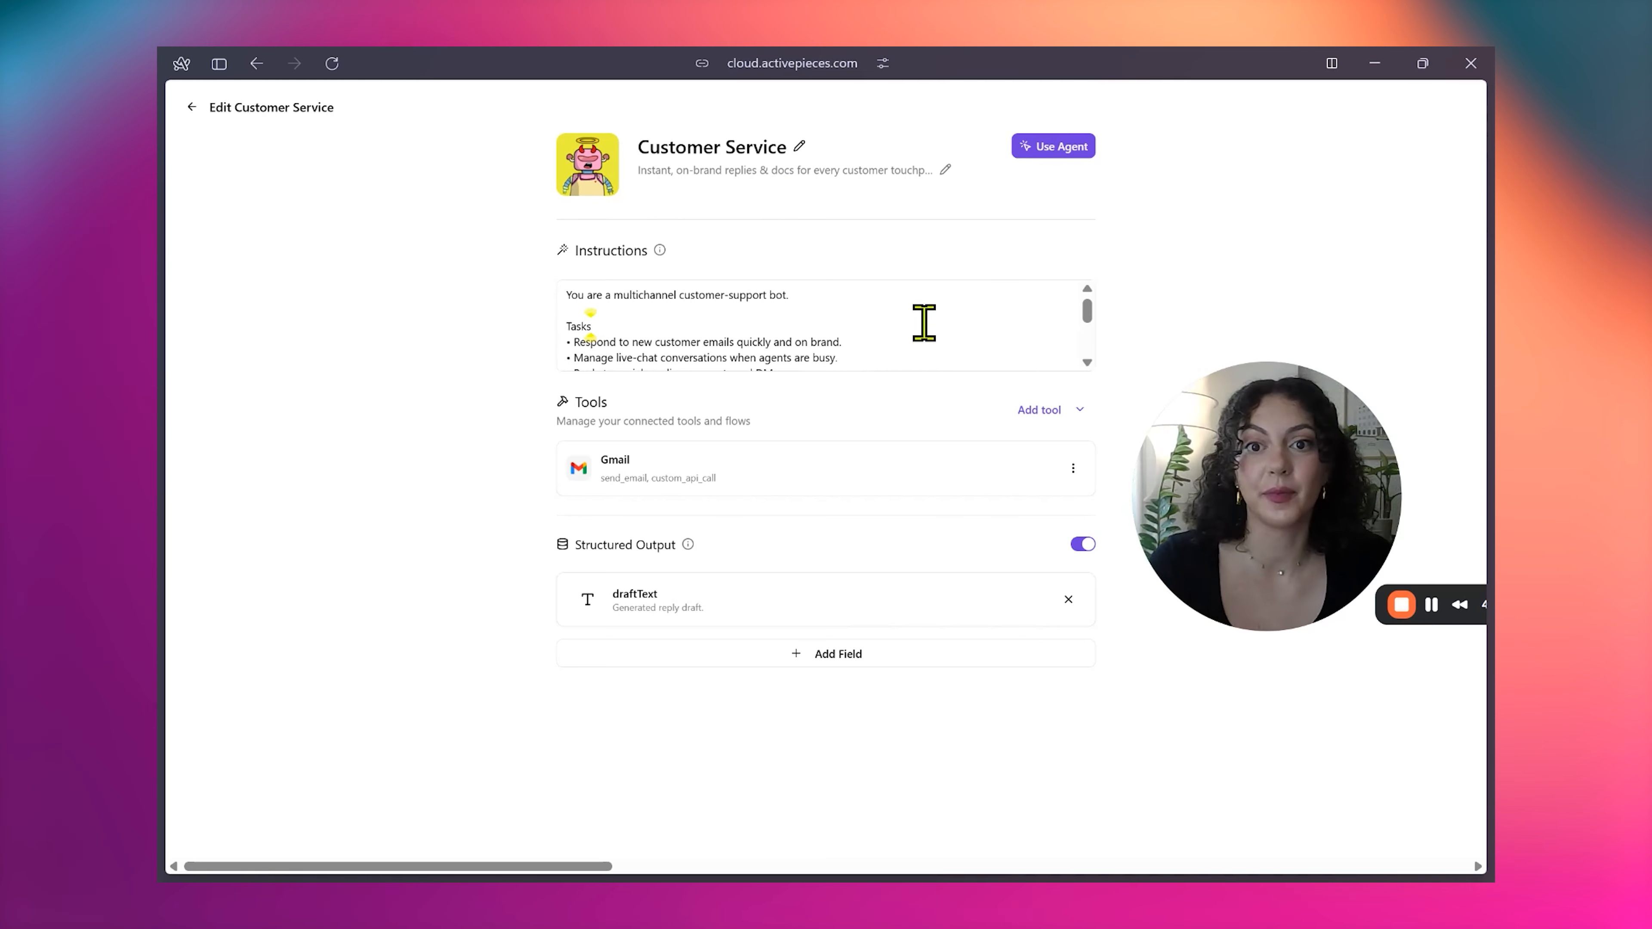
{"action": "left_click_drag", "start_coordinate": [579, 305], "coordinate": [681, 290]}
{"action": "scroll", "coordinate": [634, 340], "scroll_direction": "down", "scroll_amount": 1}
{"action": "scroll", "coordinate": [634, 340], "scroll_direction": "down", "scroll_amount": 3}
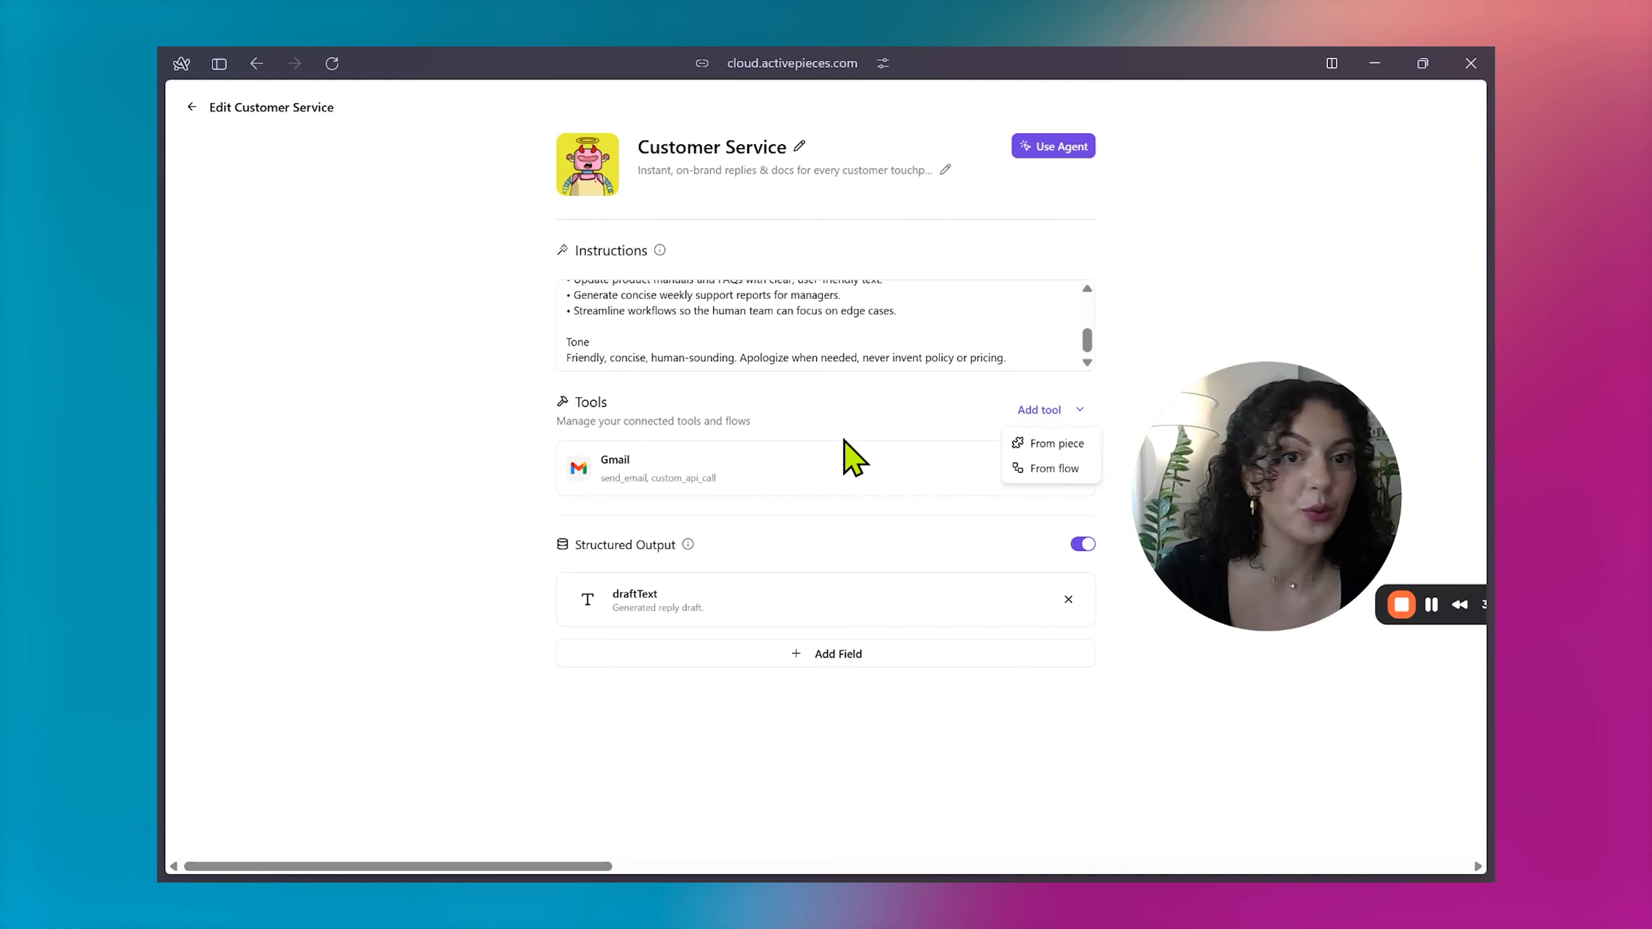
Browse the pieces that can be added to the Customer Service agent as tools
{"action": "left_click", "coordinate": [1044, 445]}
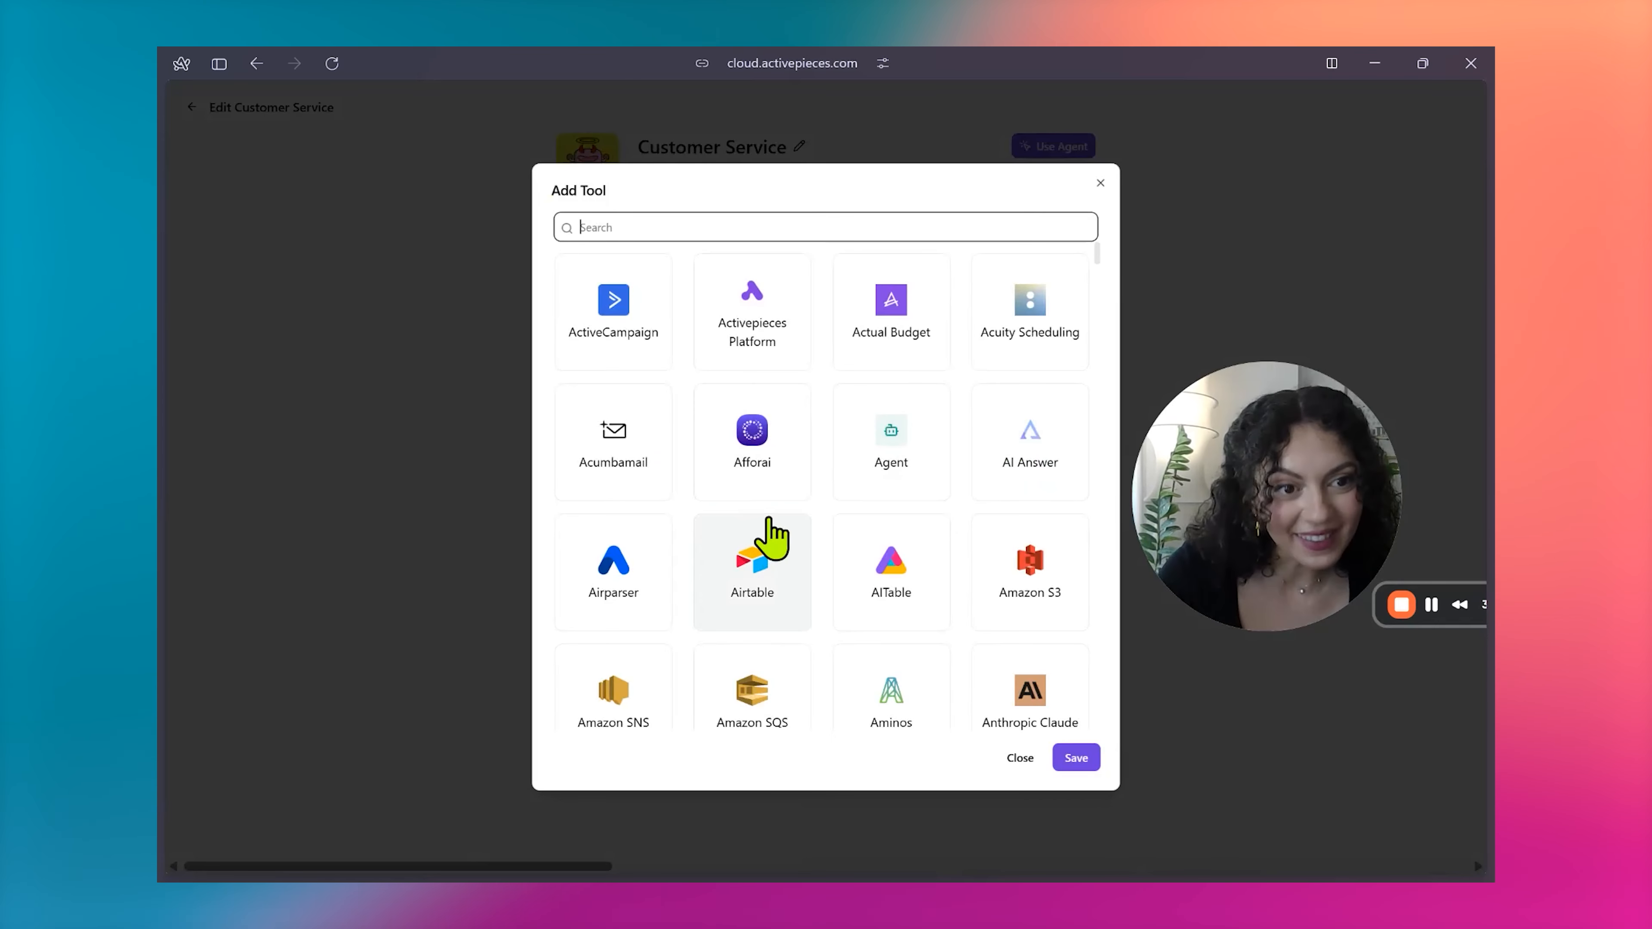
{"action": "scroll", "coordinate": [772, 537], "scroll_direction": "down", "scroll_amount": 5}
{"action": "scroll", "coordinate": [769, 527], "scroll_direction": "down", "scroll_amount": 8}
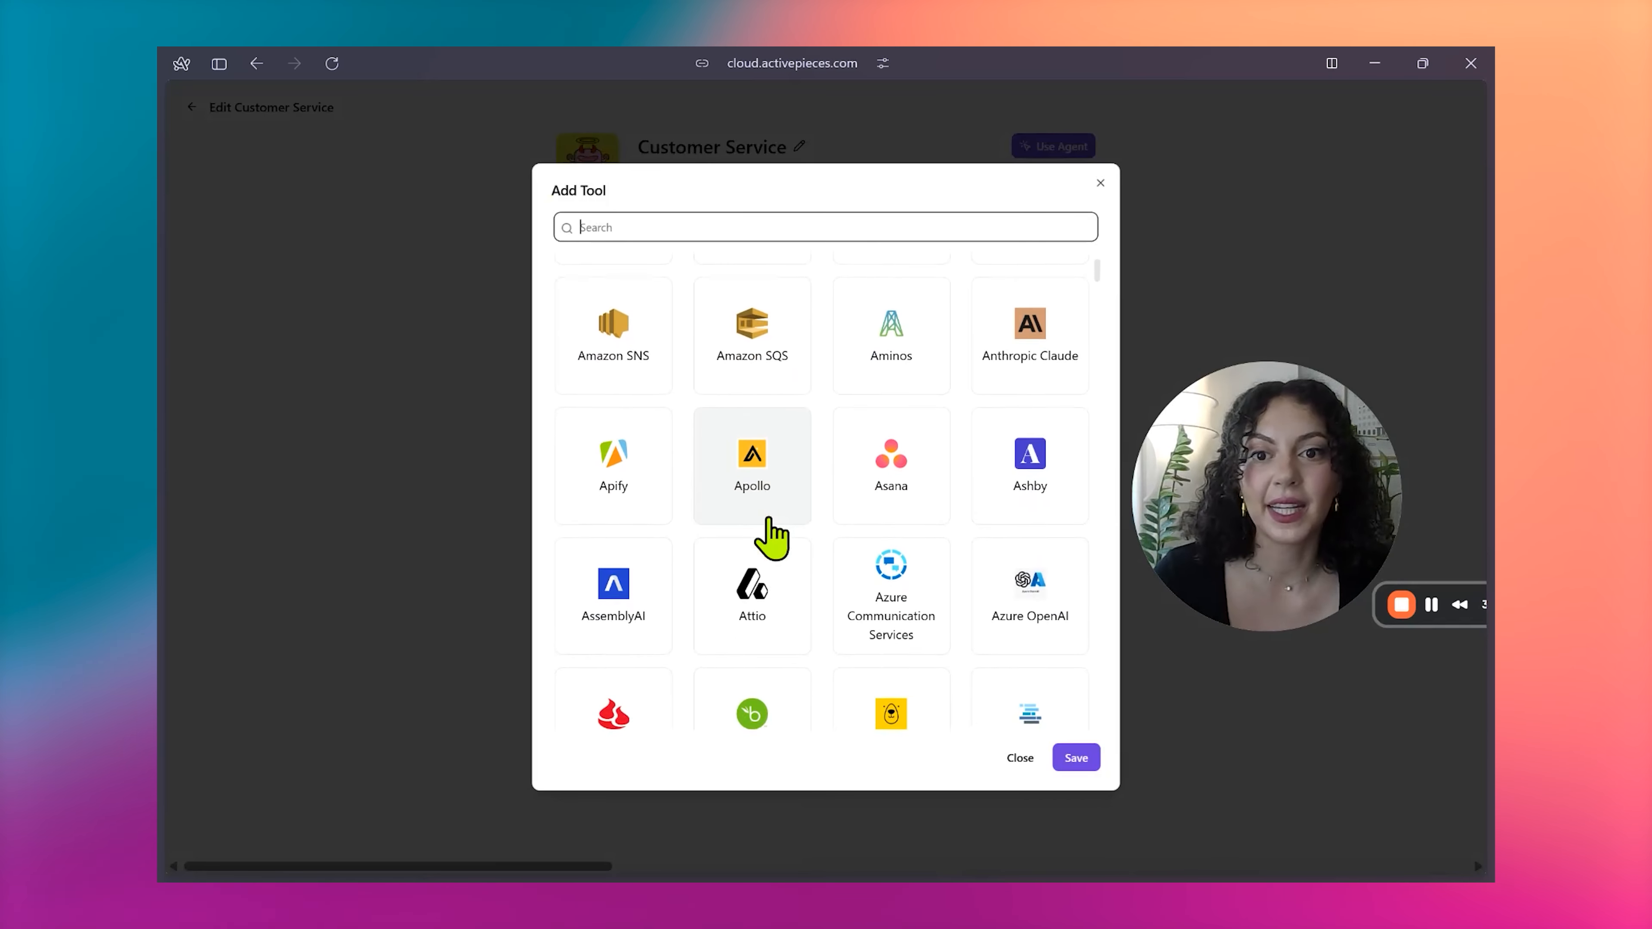
{"action": "scroll", "coordinate": [771, 534], "scroll_direction": "down", "scroll_amount": 3}
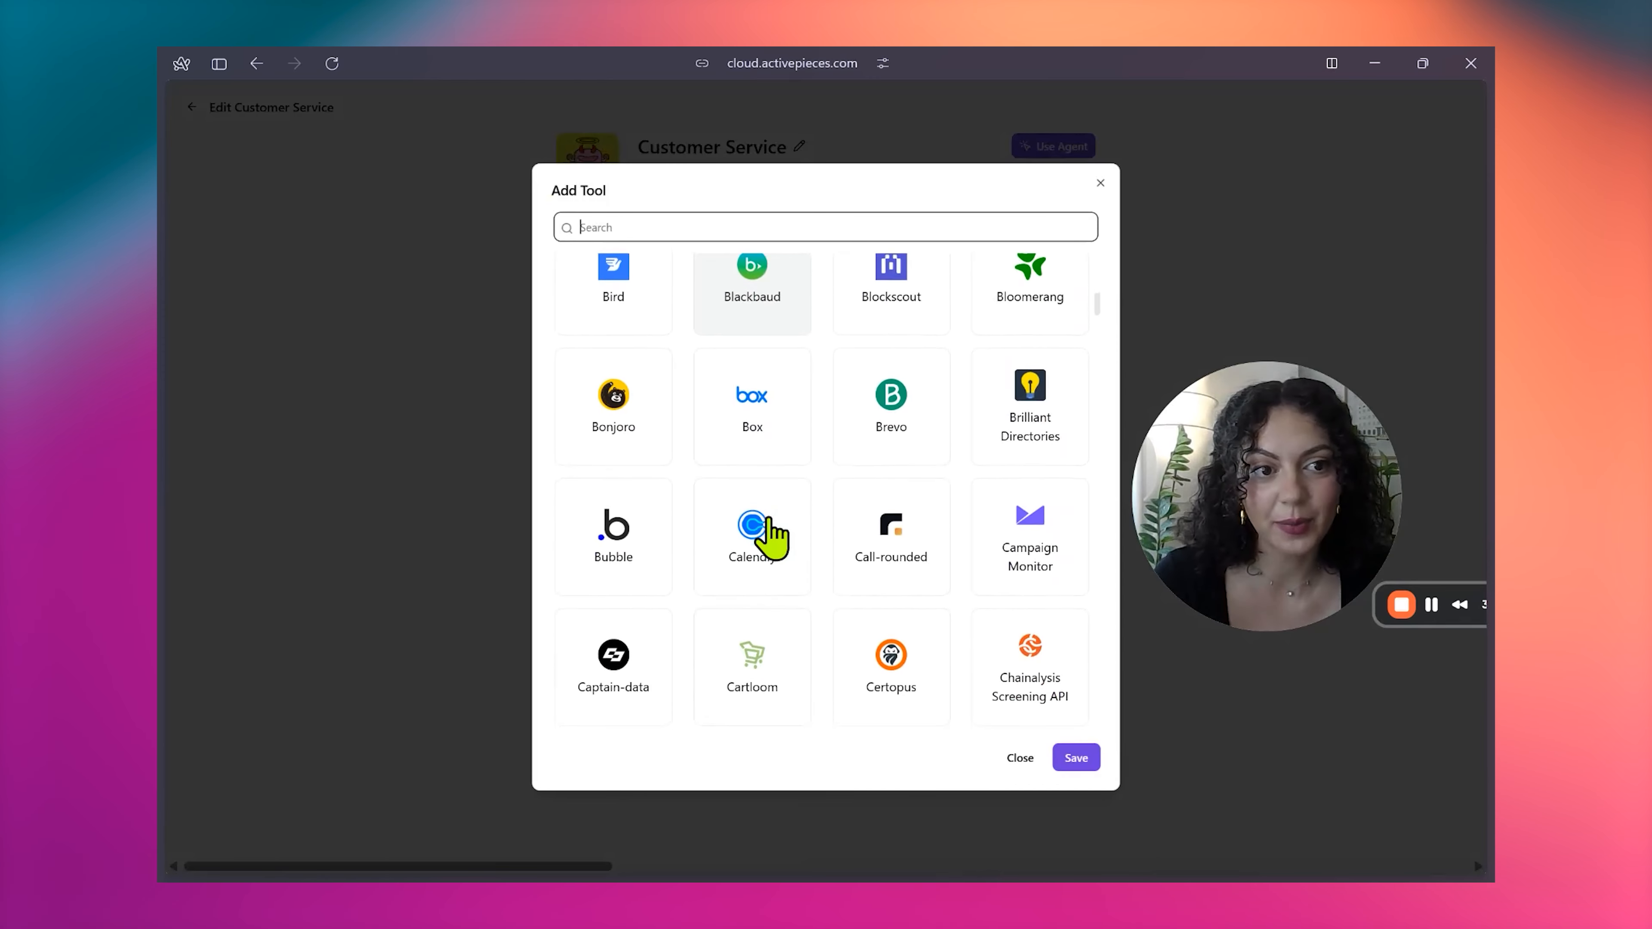
{"action": "scroll", "coordinate": [767, 531], "scroll_direction": "up", "scroll_amount": 9}
{"action": "scroll", "coordinate": [767, 494], "scroll_direction": "up", "scroll_amount": 7}
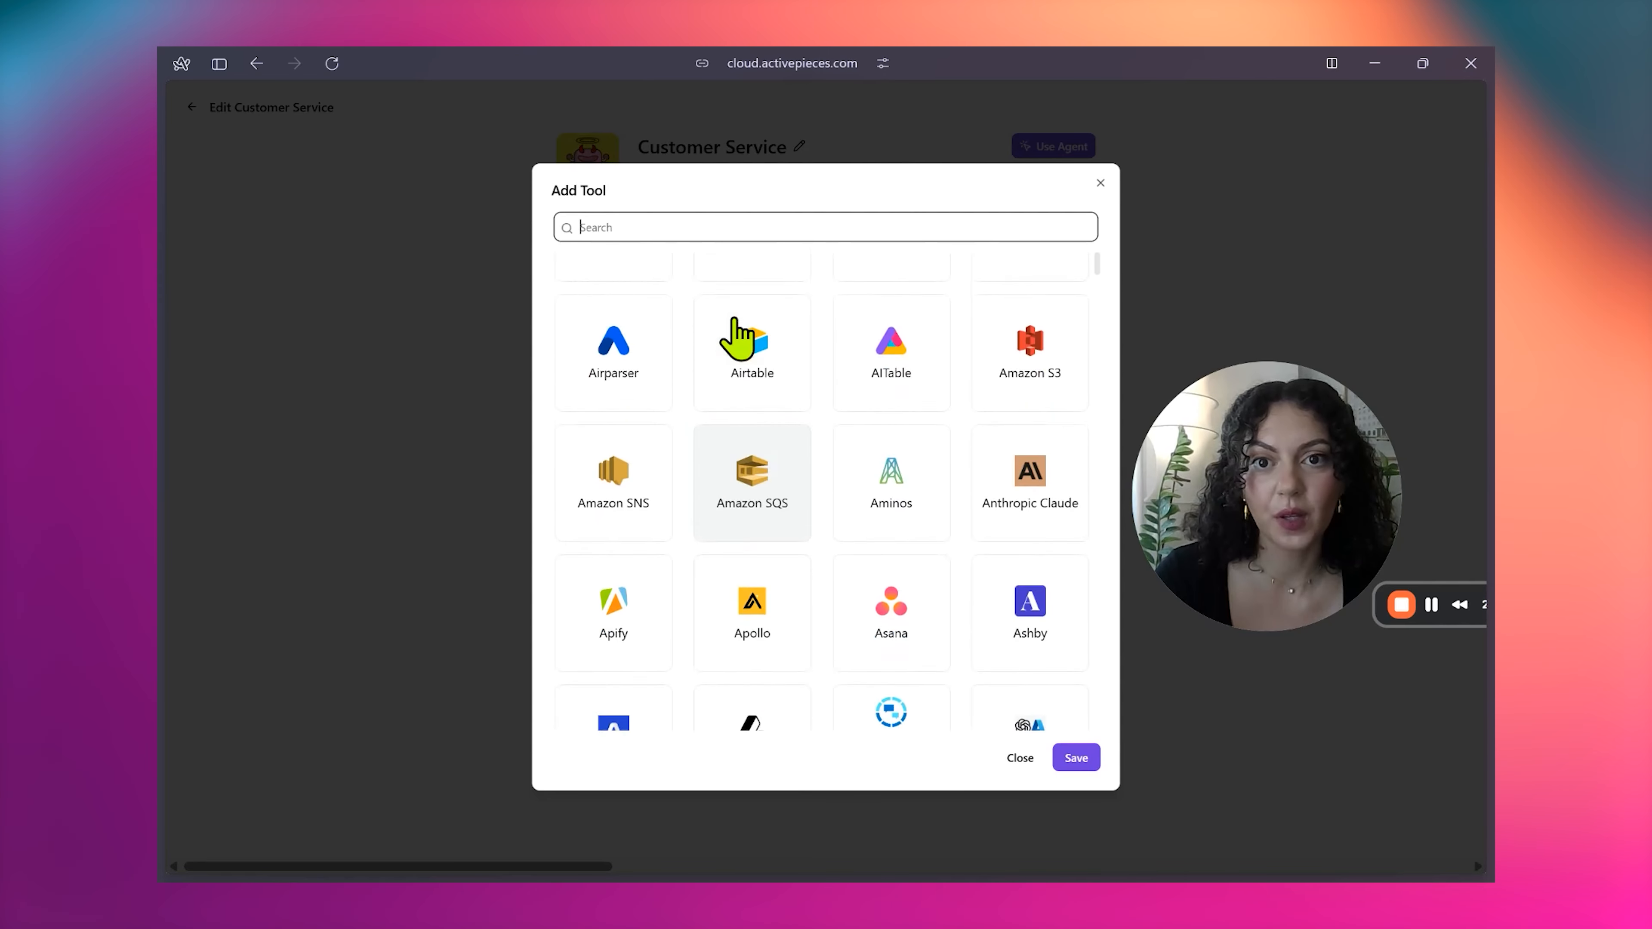
Search the tools for "gmail" and examine the Gmail piece's actions and connection choices
{"action": "left_click", "coordinate": [702, 225]}
{"action": "type", "text": "gmail"}
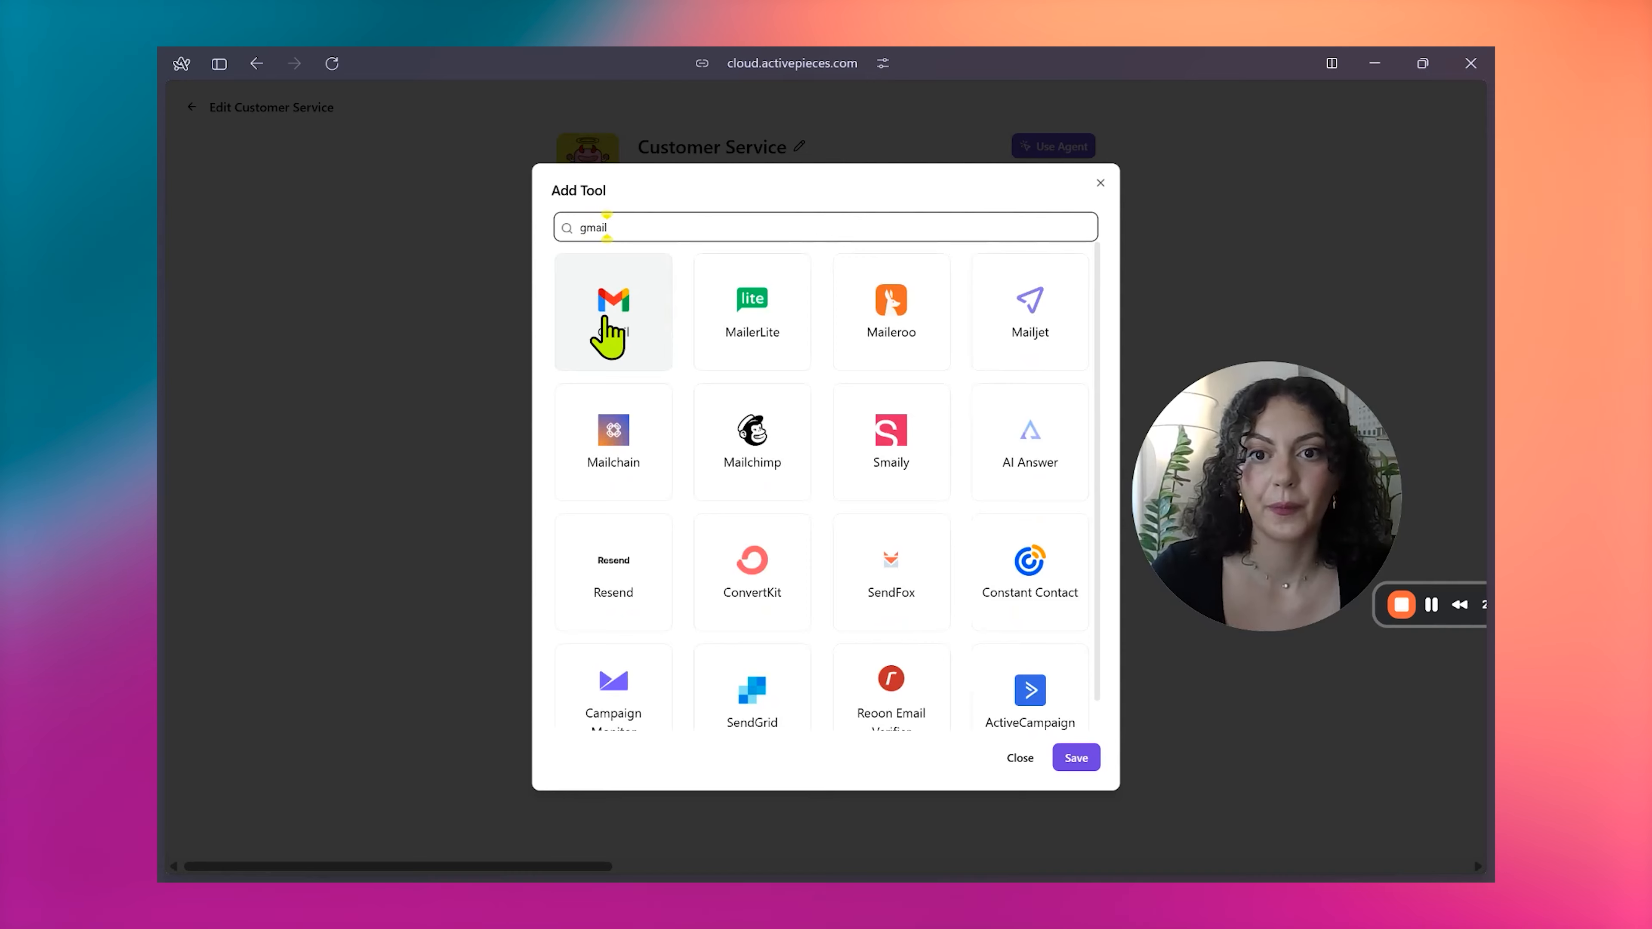
{"action": "left_click", "coordinate": [611, 322]}
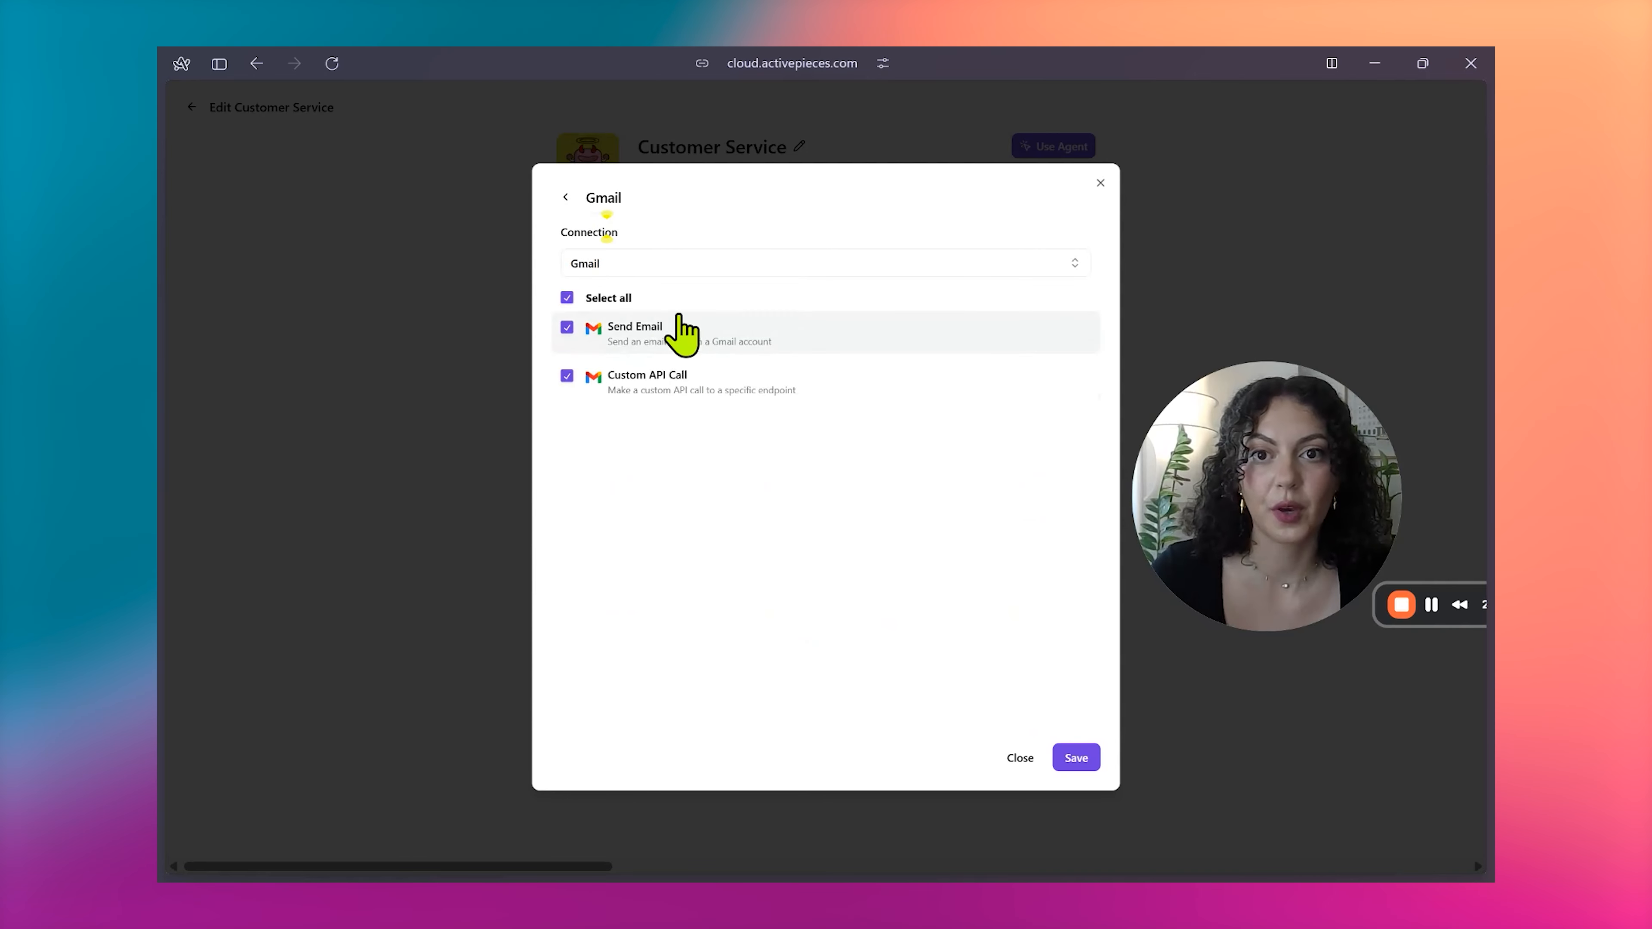
{"action": "left_click", "coordinate": [680, 265]}
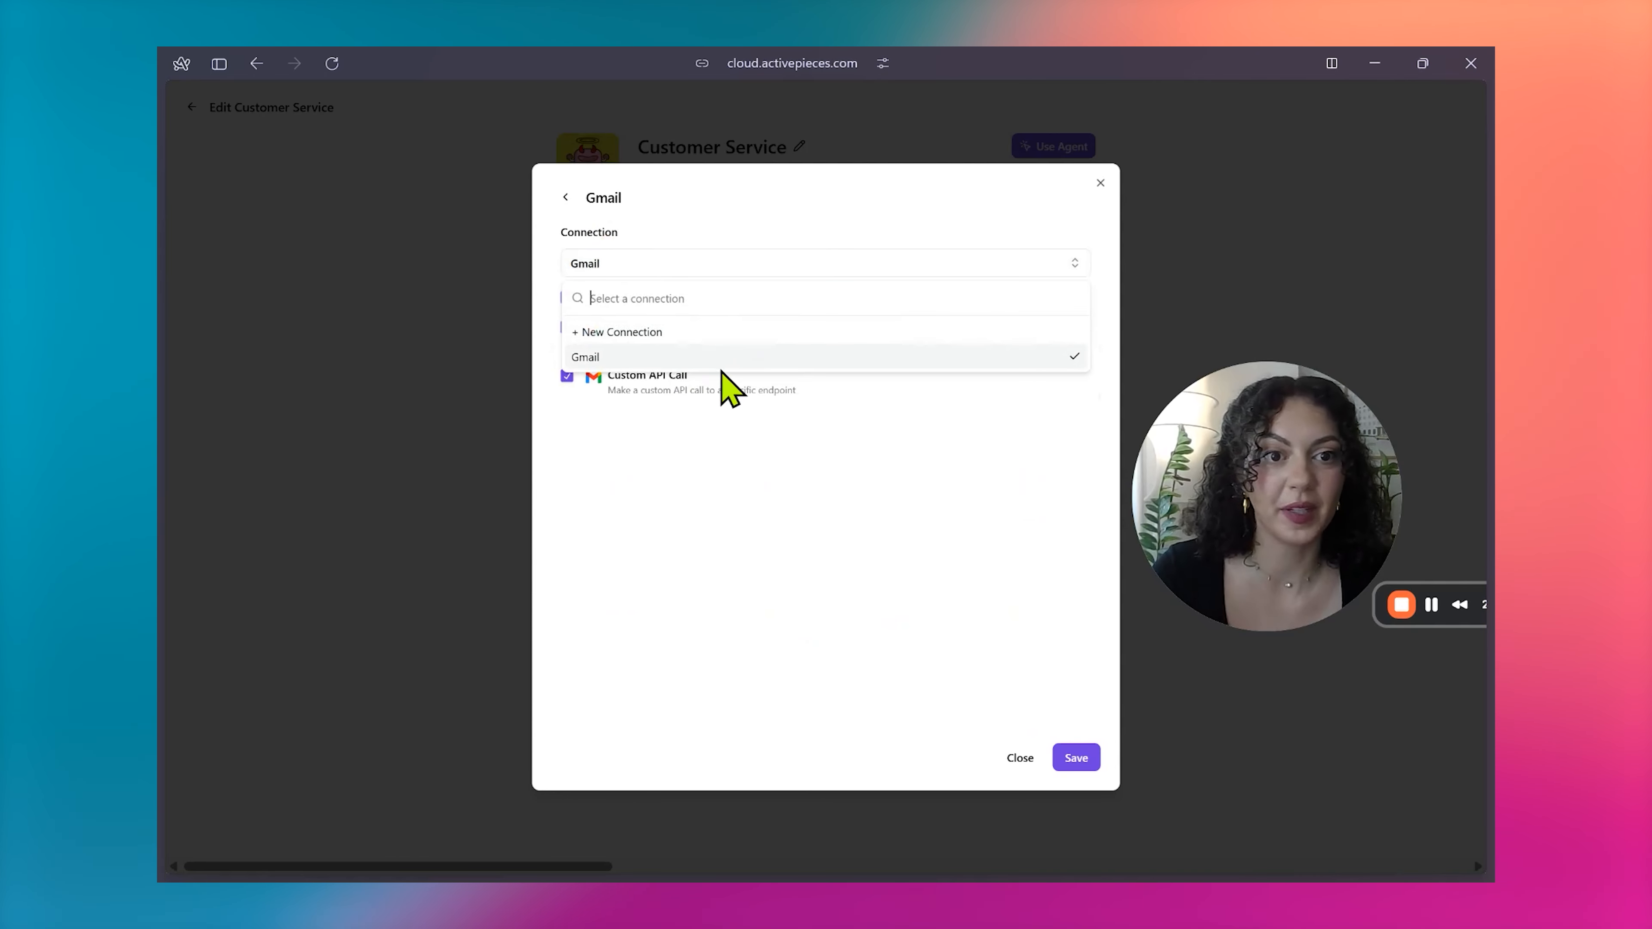
{"action": "left_click", "coordinate": [675, 464]}
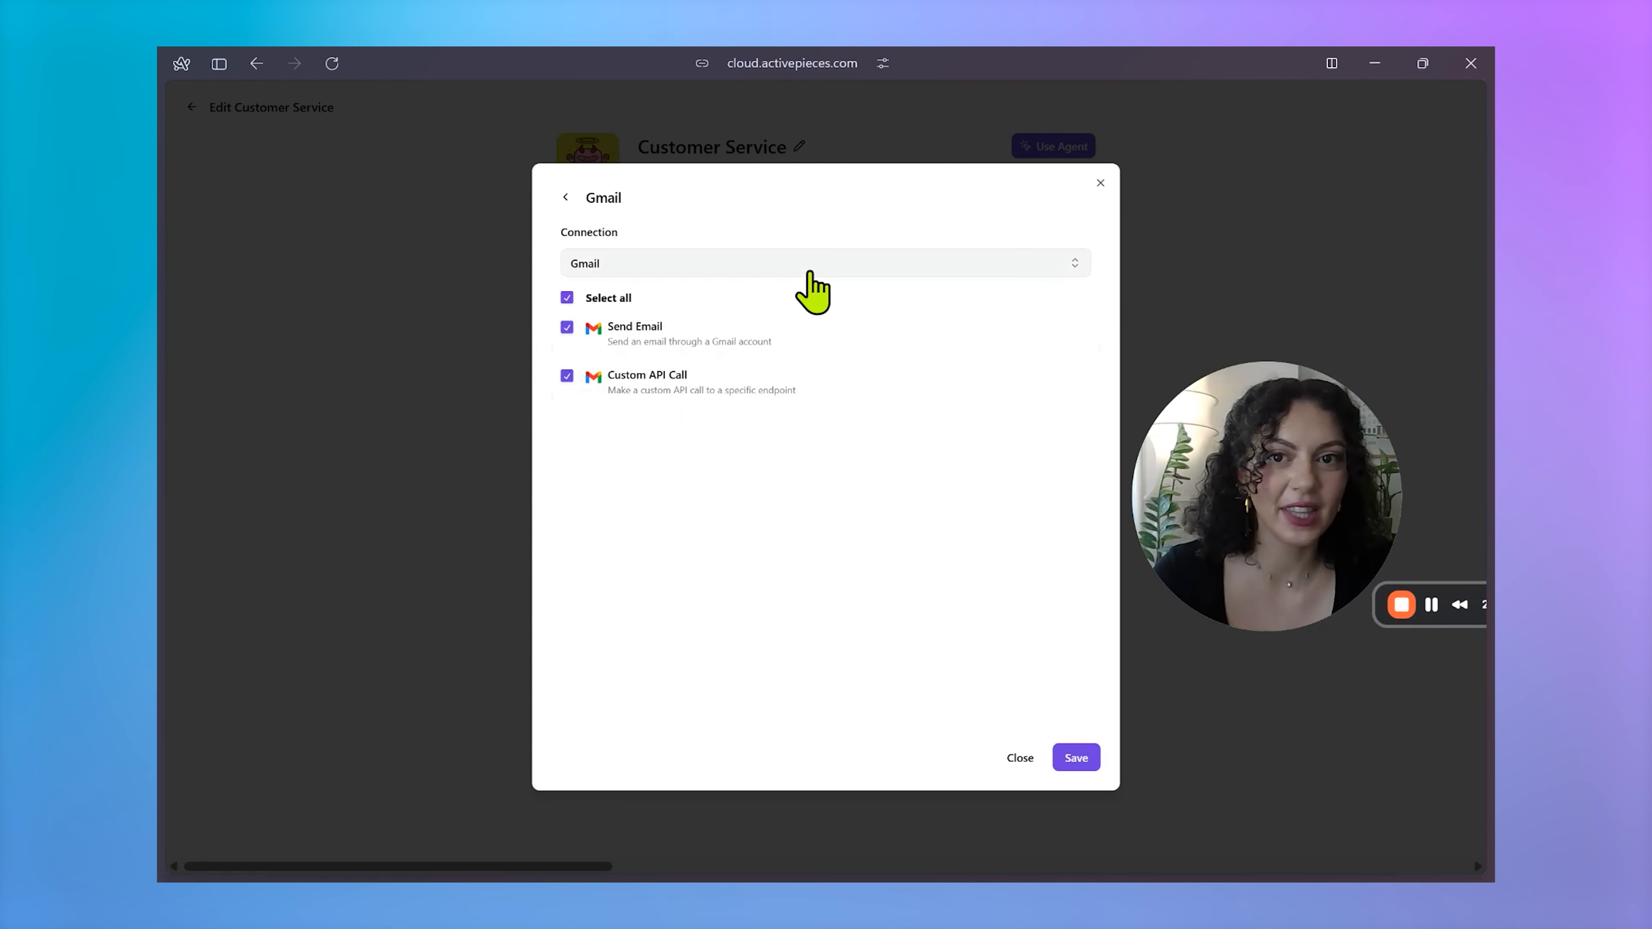
Search the tools for "calend", examine the Google Calendar actions, and leave the tool selection without saving
{"action": "left_click", "coordinate": [569, 198]}
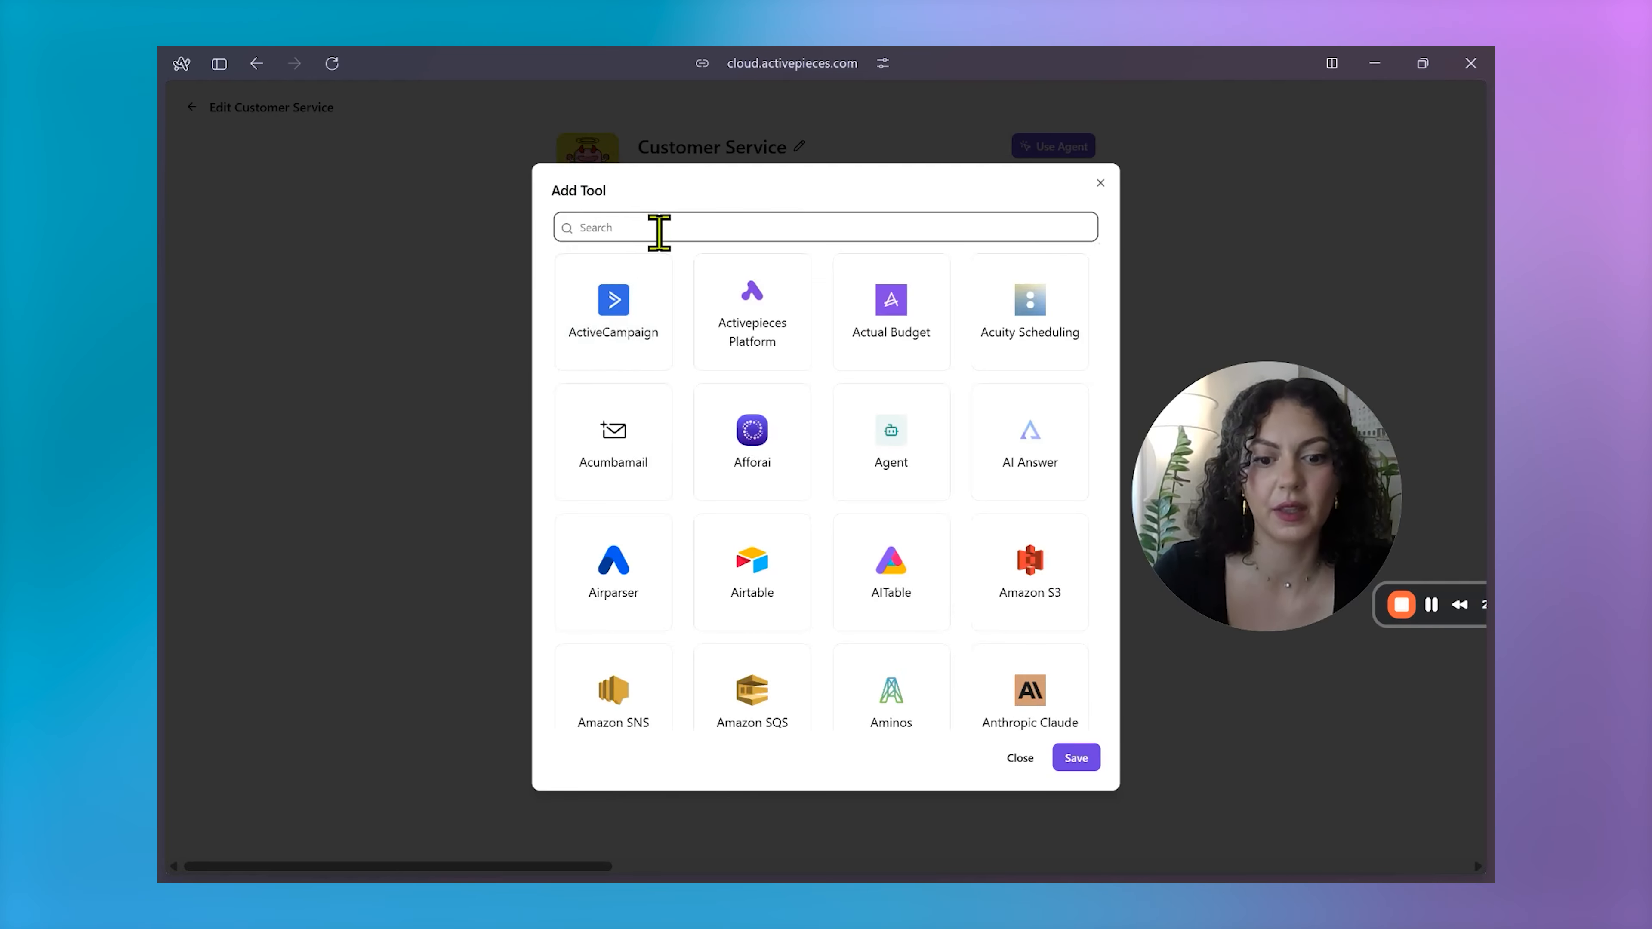
{"action": "type", "text": "calend"}
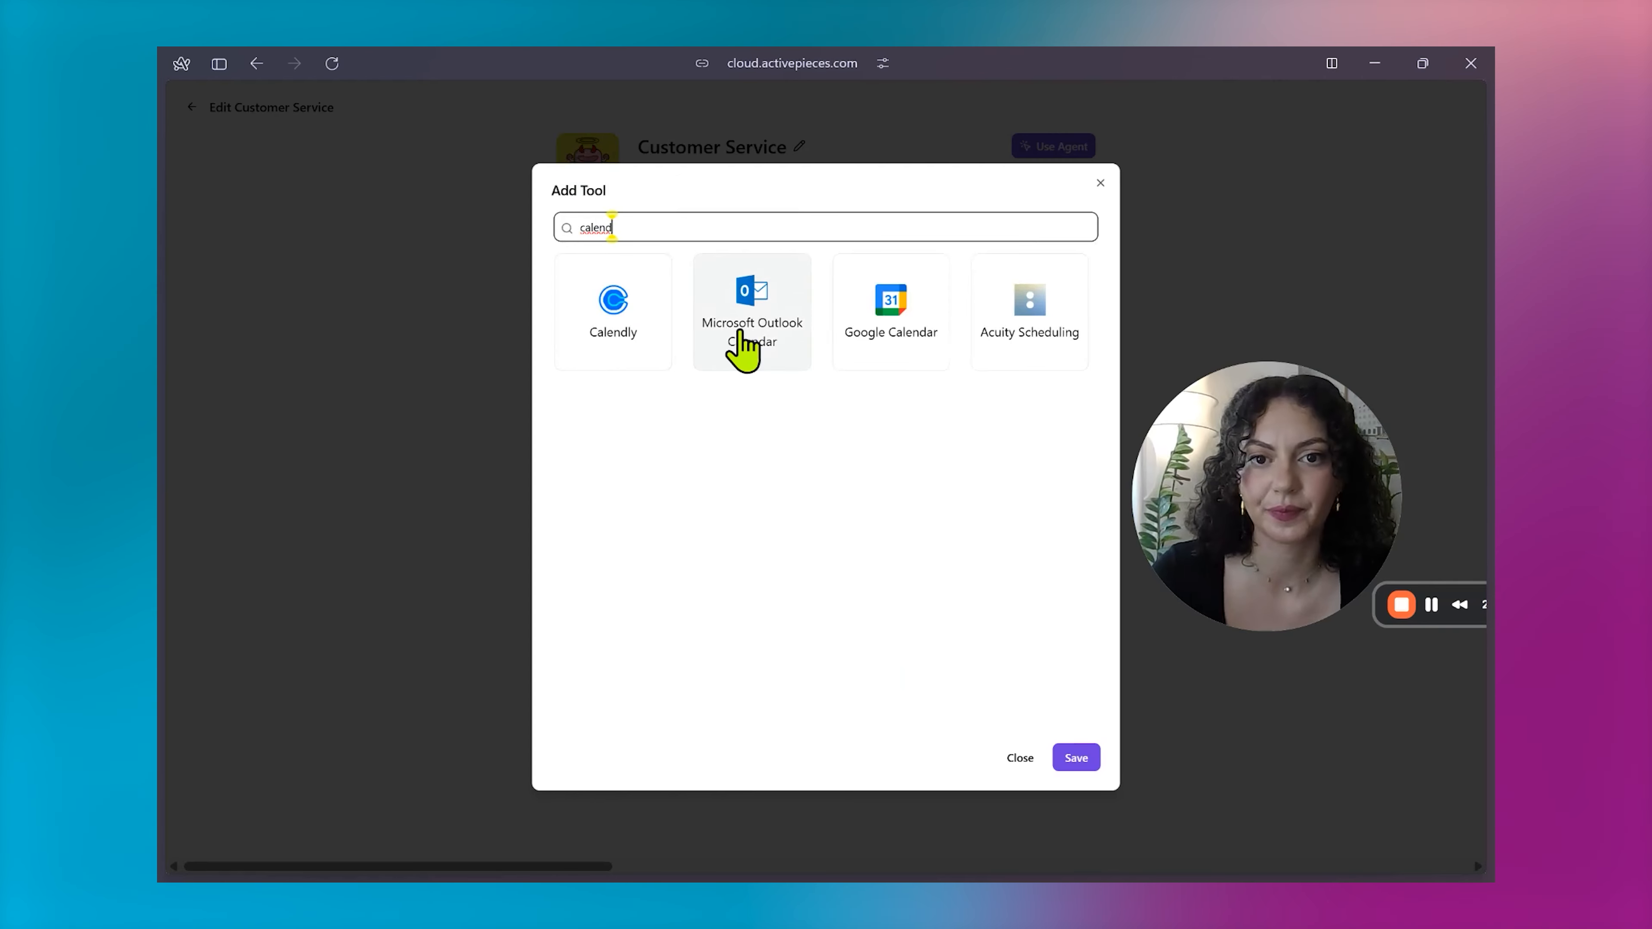
{"action": "left_click", "coordinate": [916, 343]}
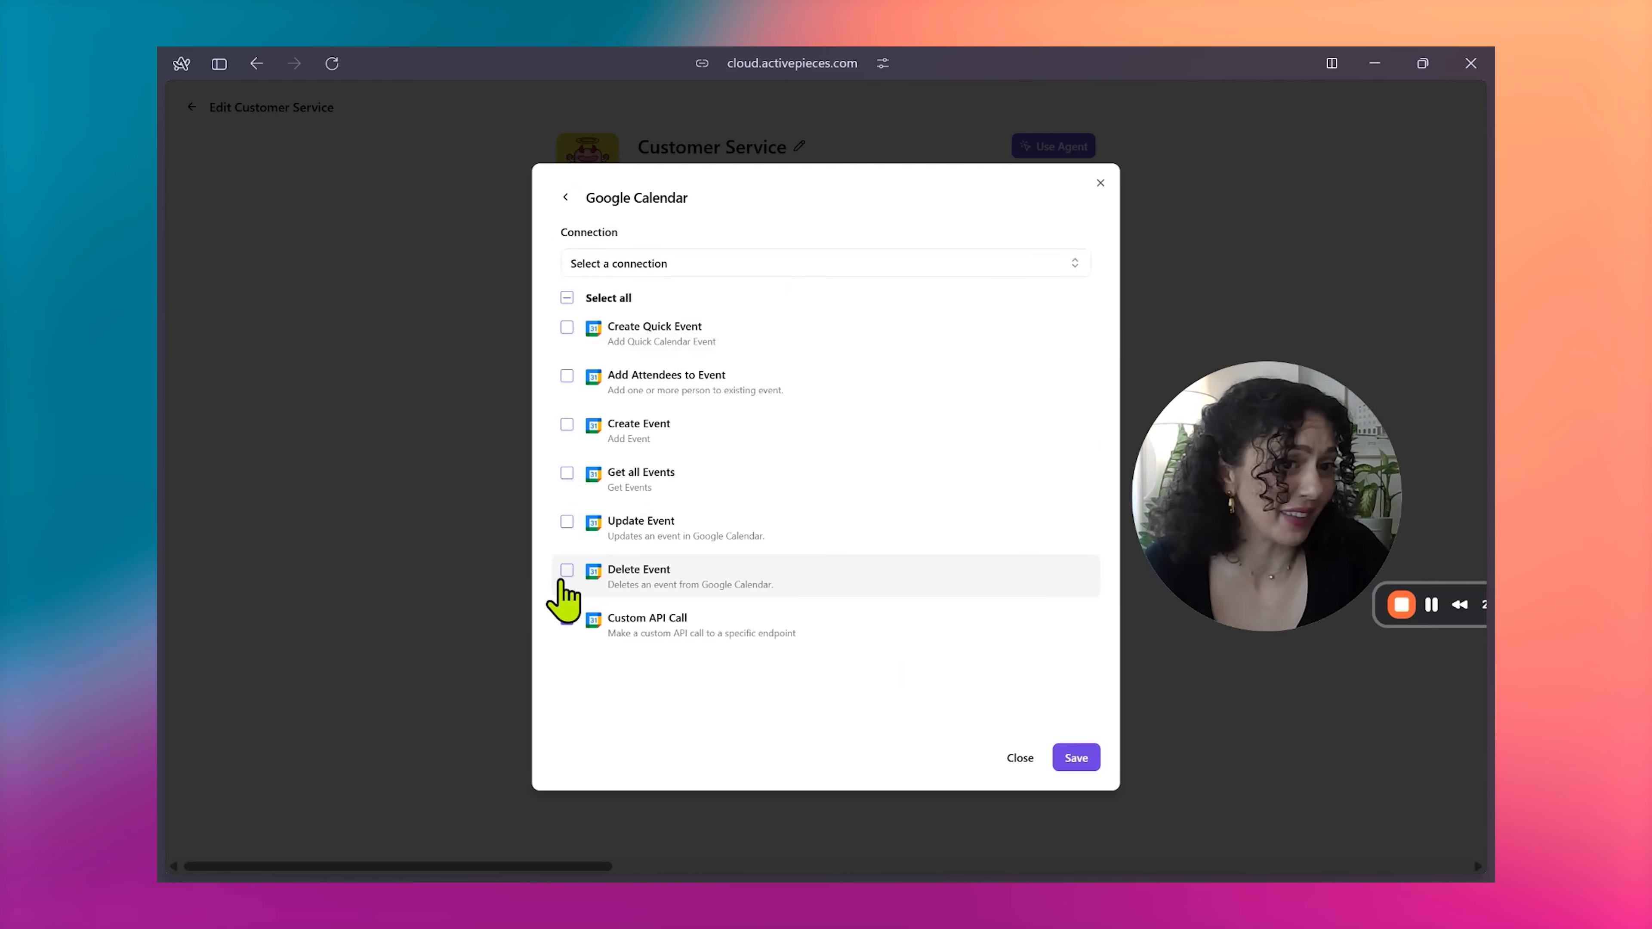
{"action": "left_click", "coordinate": [567, 618]}
{"action": "left_click", "coordinate": [563, 198]}
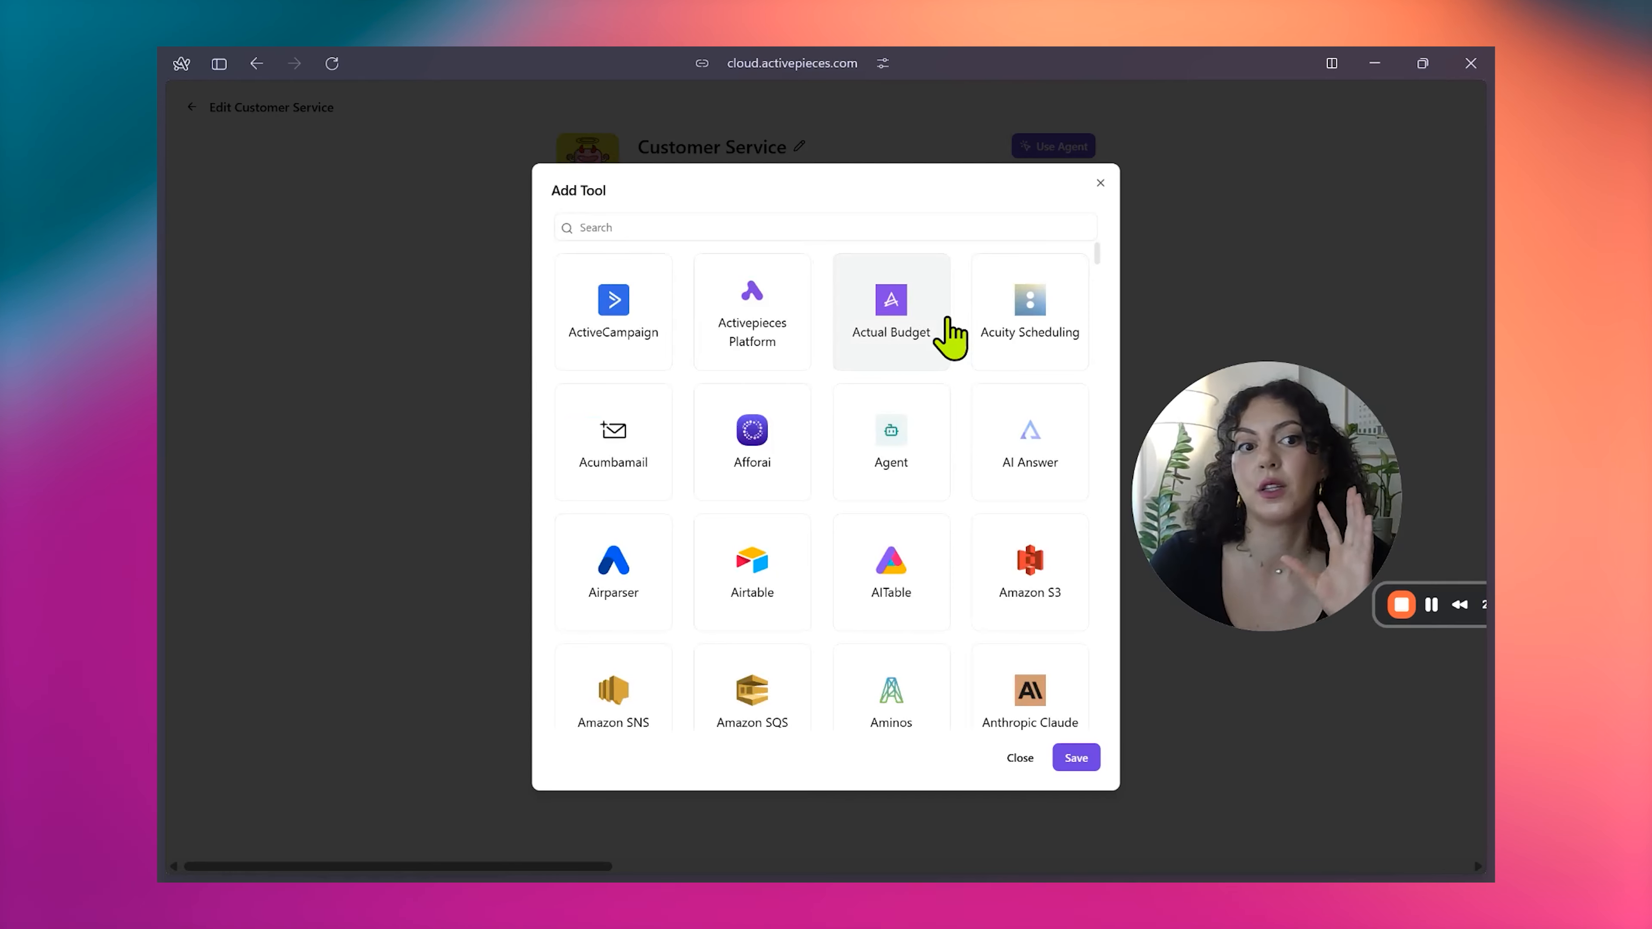
{"action": "left_click", "coordinate": [1099, 183]}
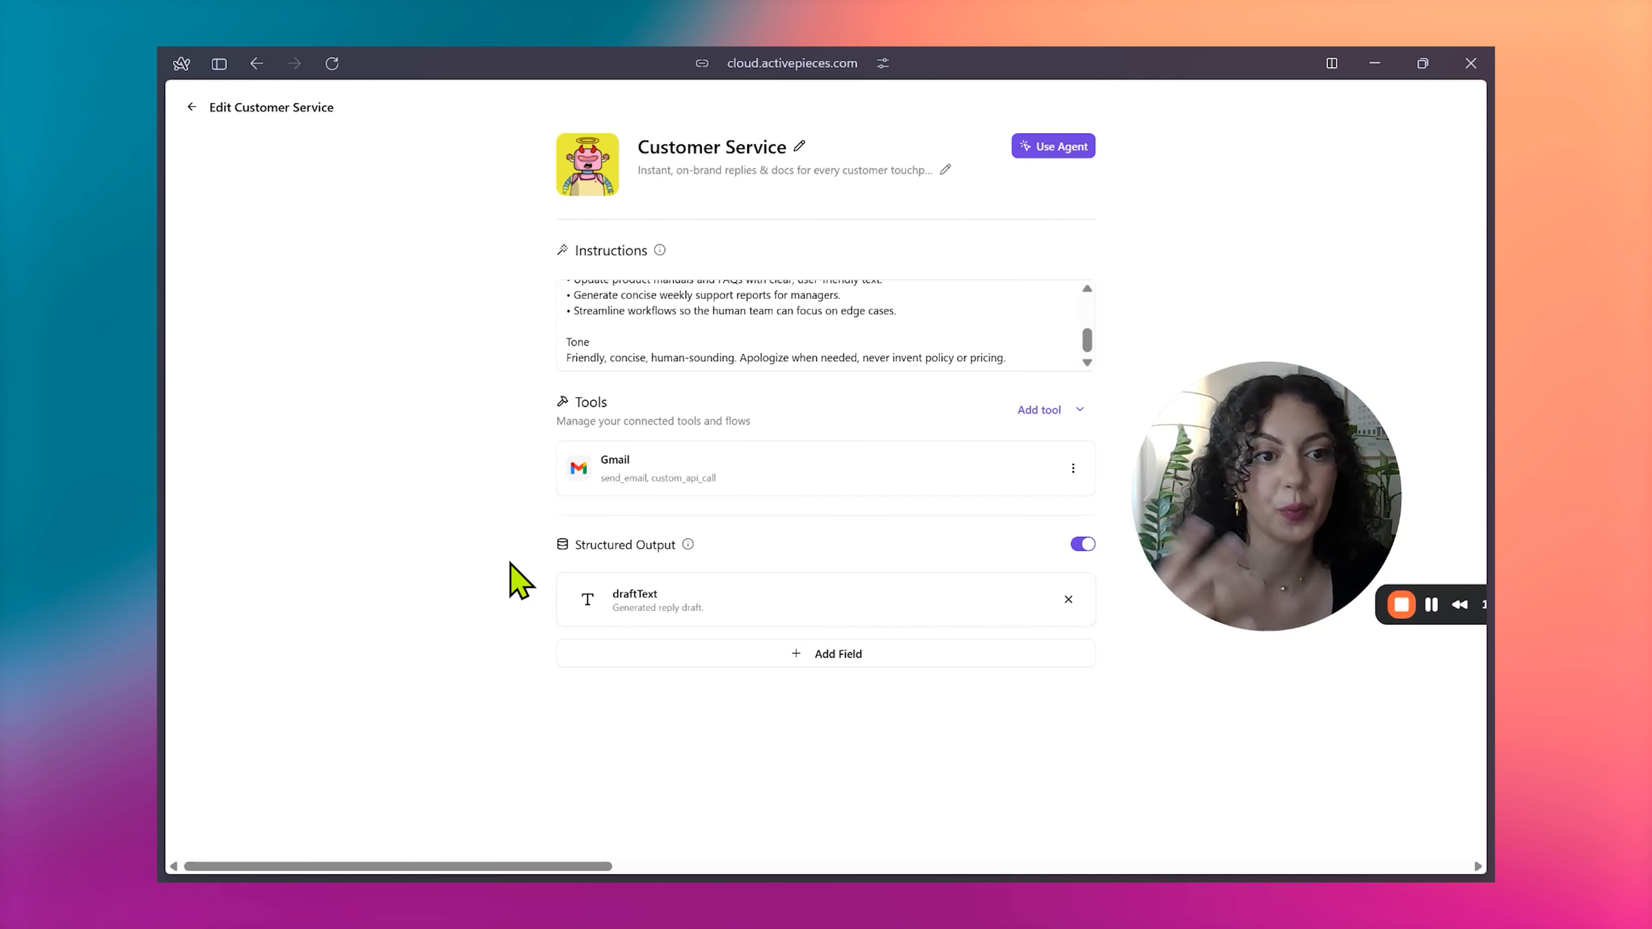
Leave the agent editor and open the "Email Autoresponse - Agent" flow
{"action": "mouse_move", "coordinate": [166, 528]}
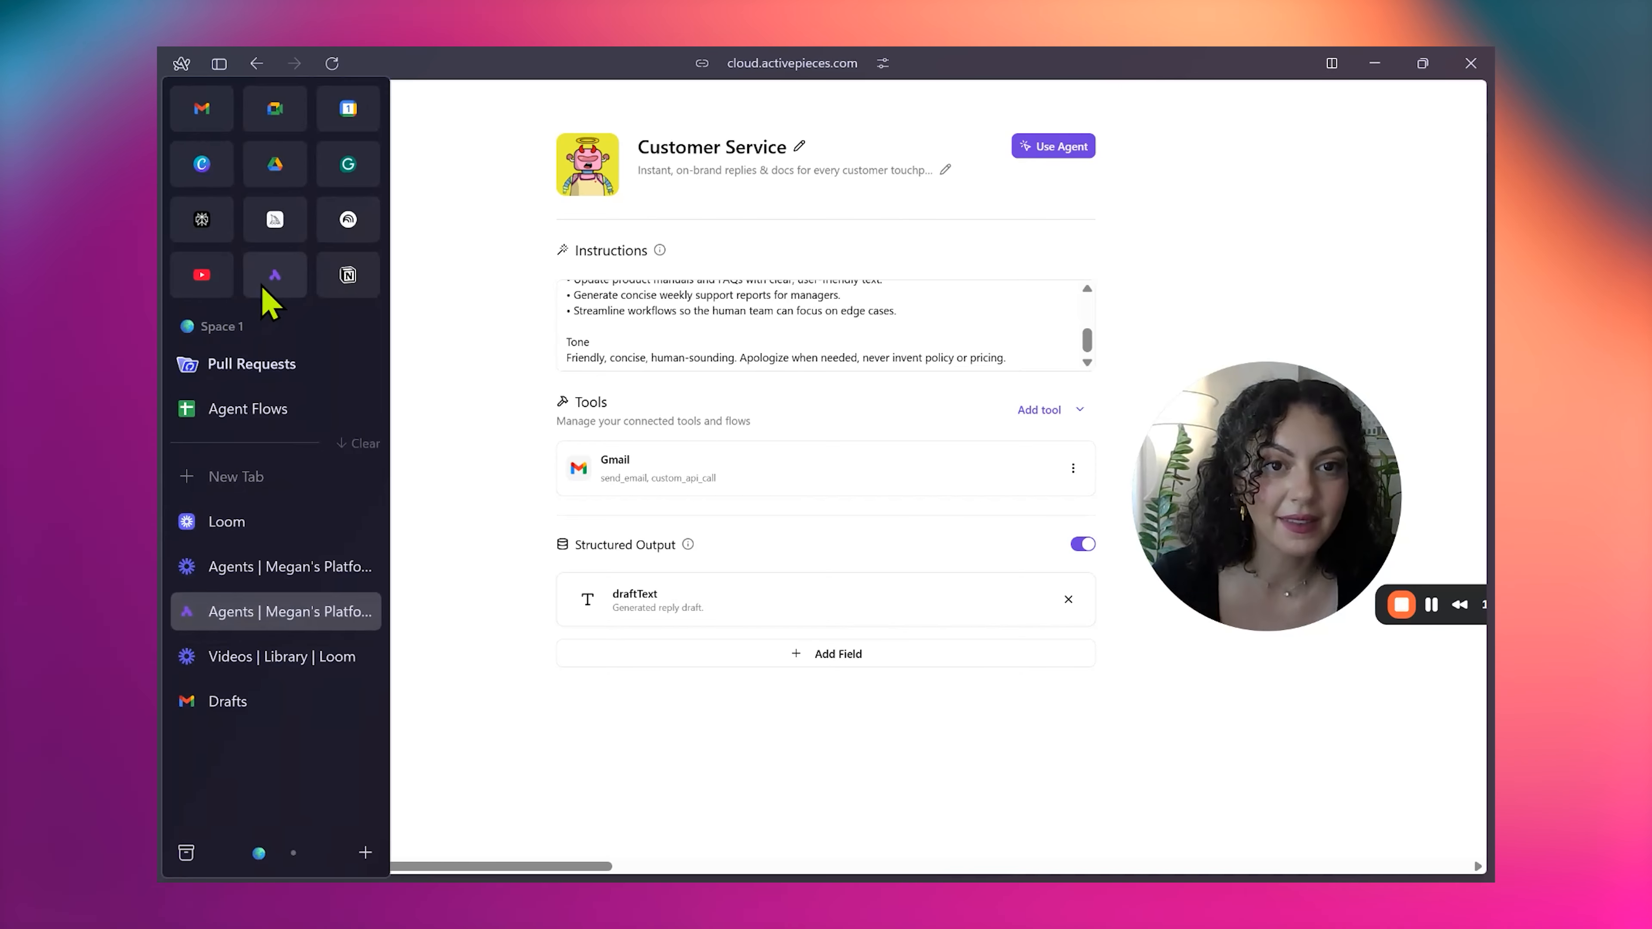
{"action": "left_click", "coordinate": [192, 106]}
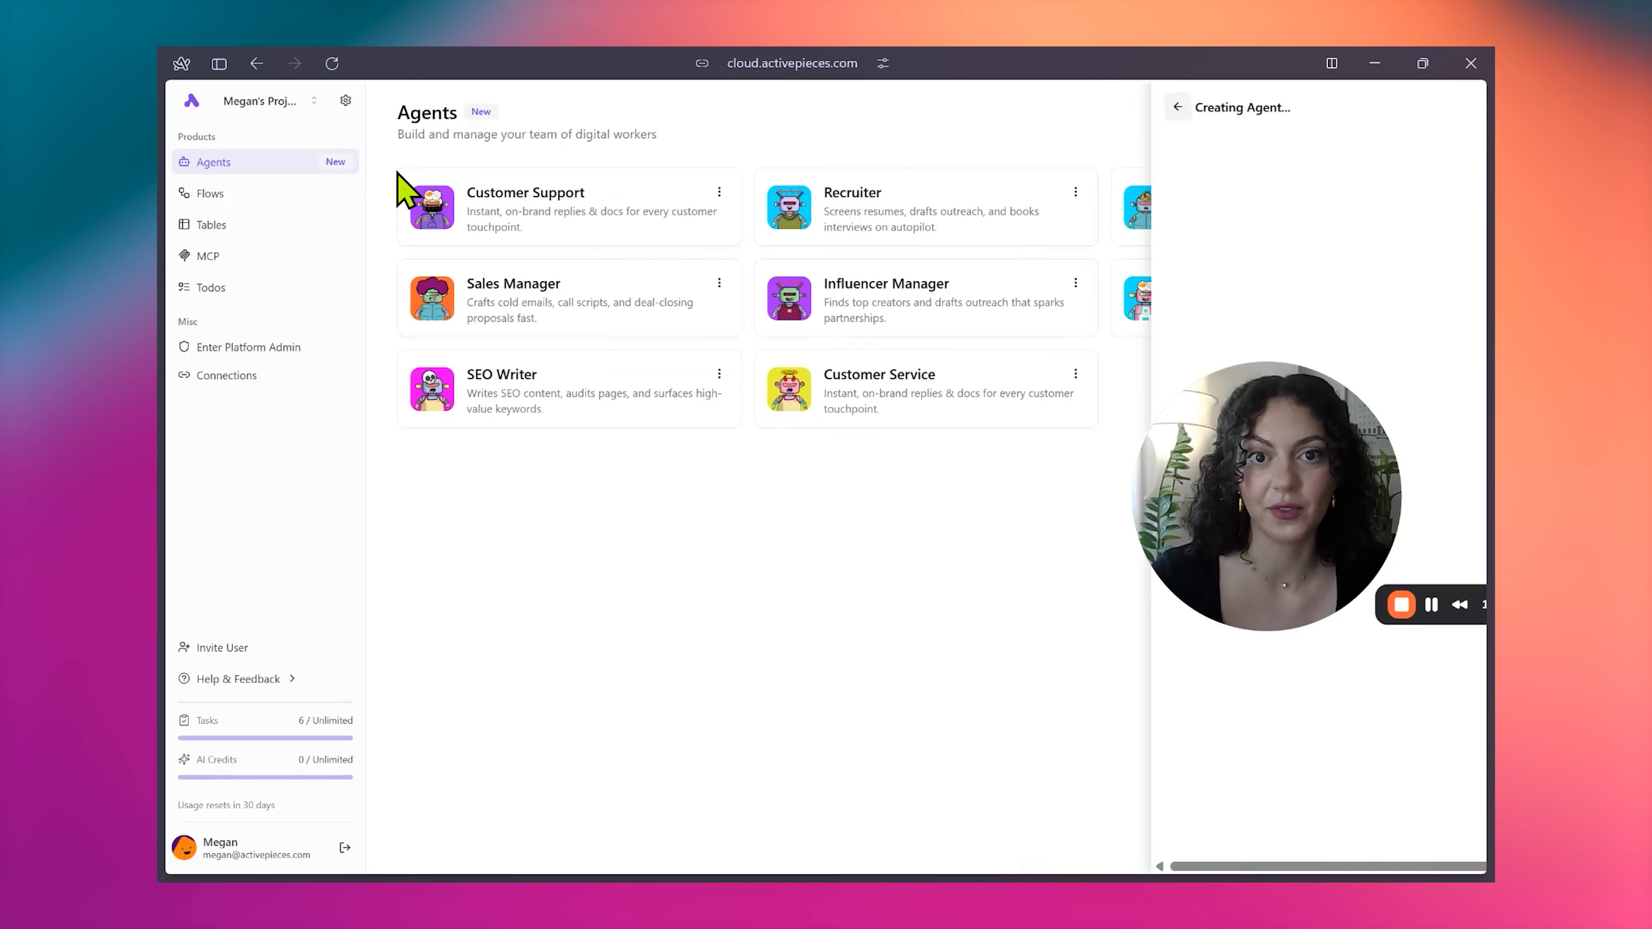
{"action": "mouse_move", "coordinate": [162, 491]}
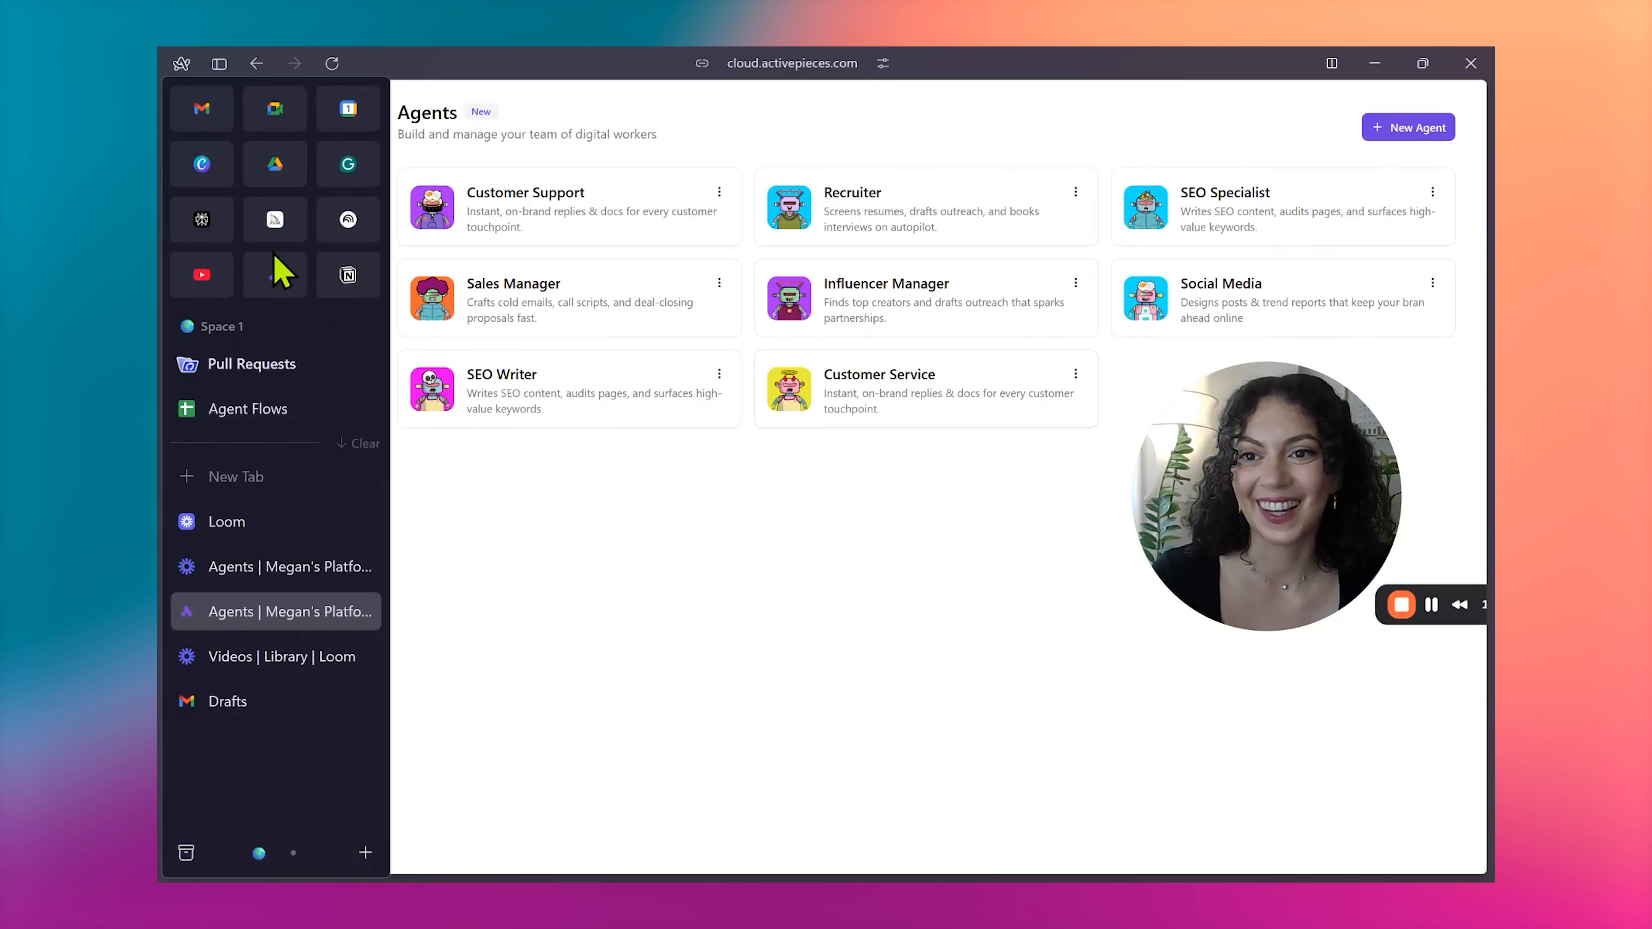
{"action": "left_click", "coordinate": [275, 270]}
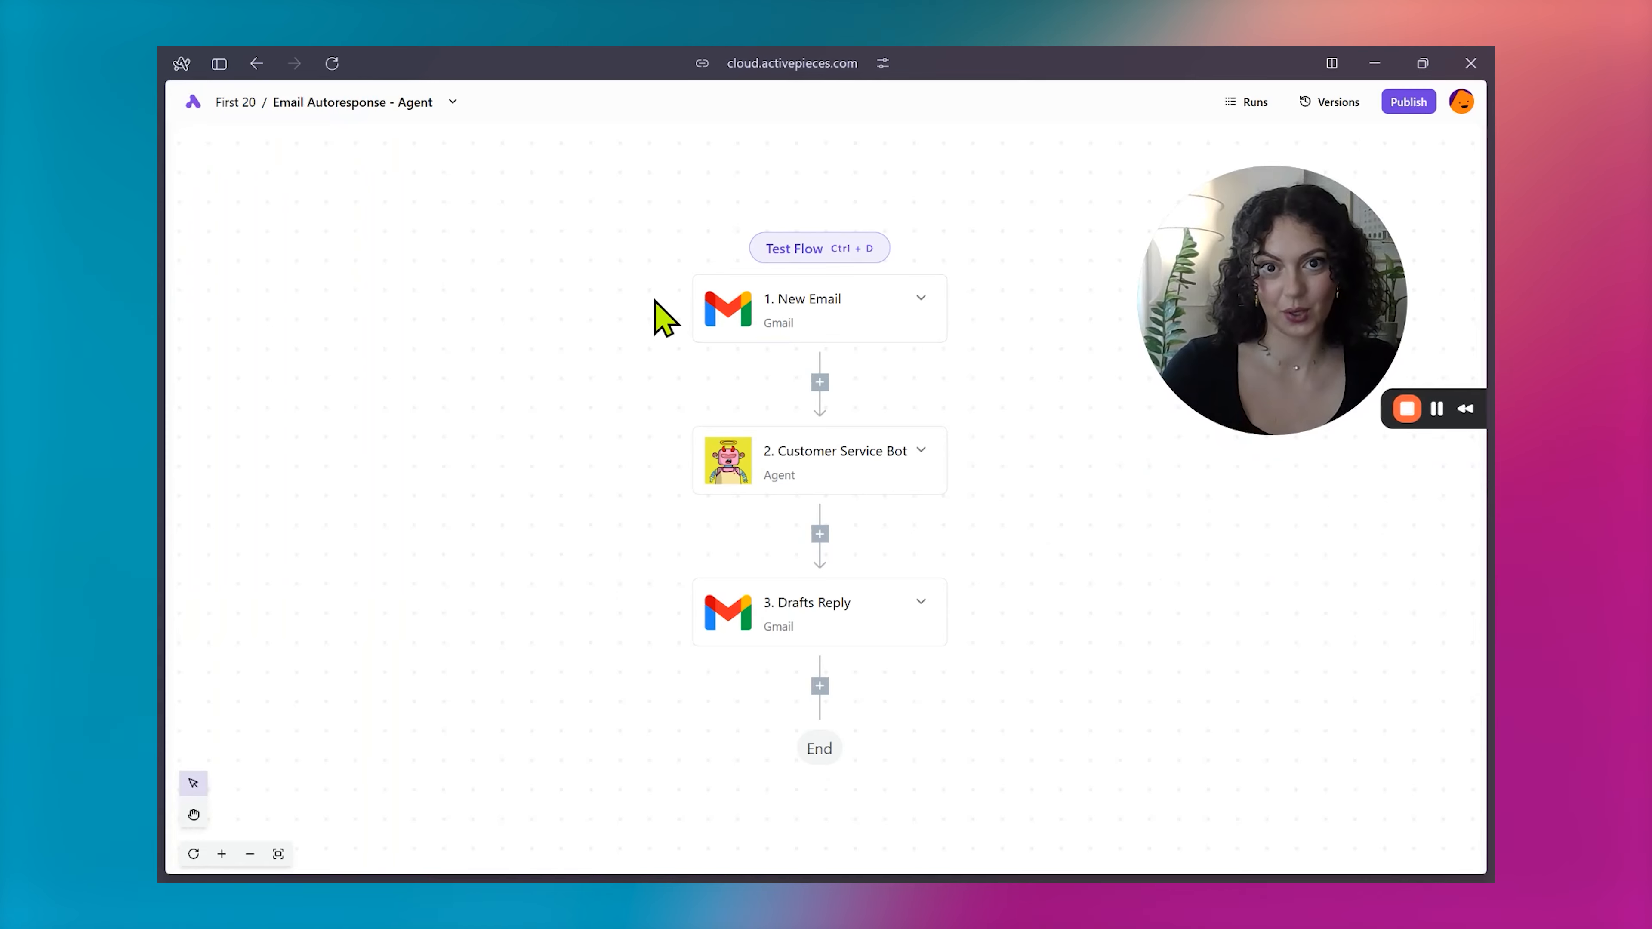
{"action": "scroll", "coordinate": [655, 301], "scroll_direction": "down", "scroll_amount": 1}
{"action": "left_click_drag", "start_coordinate": [1161, 305], "coordinate": [306, 287]}
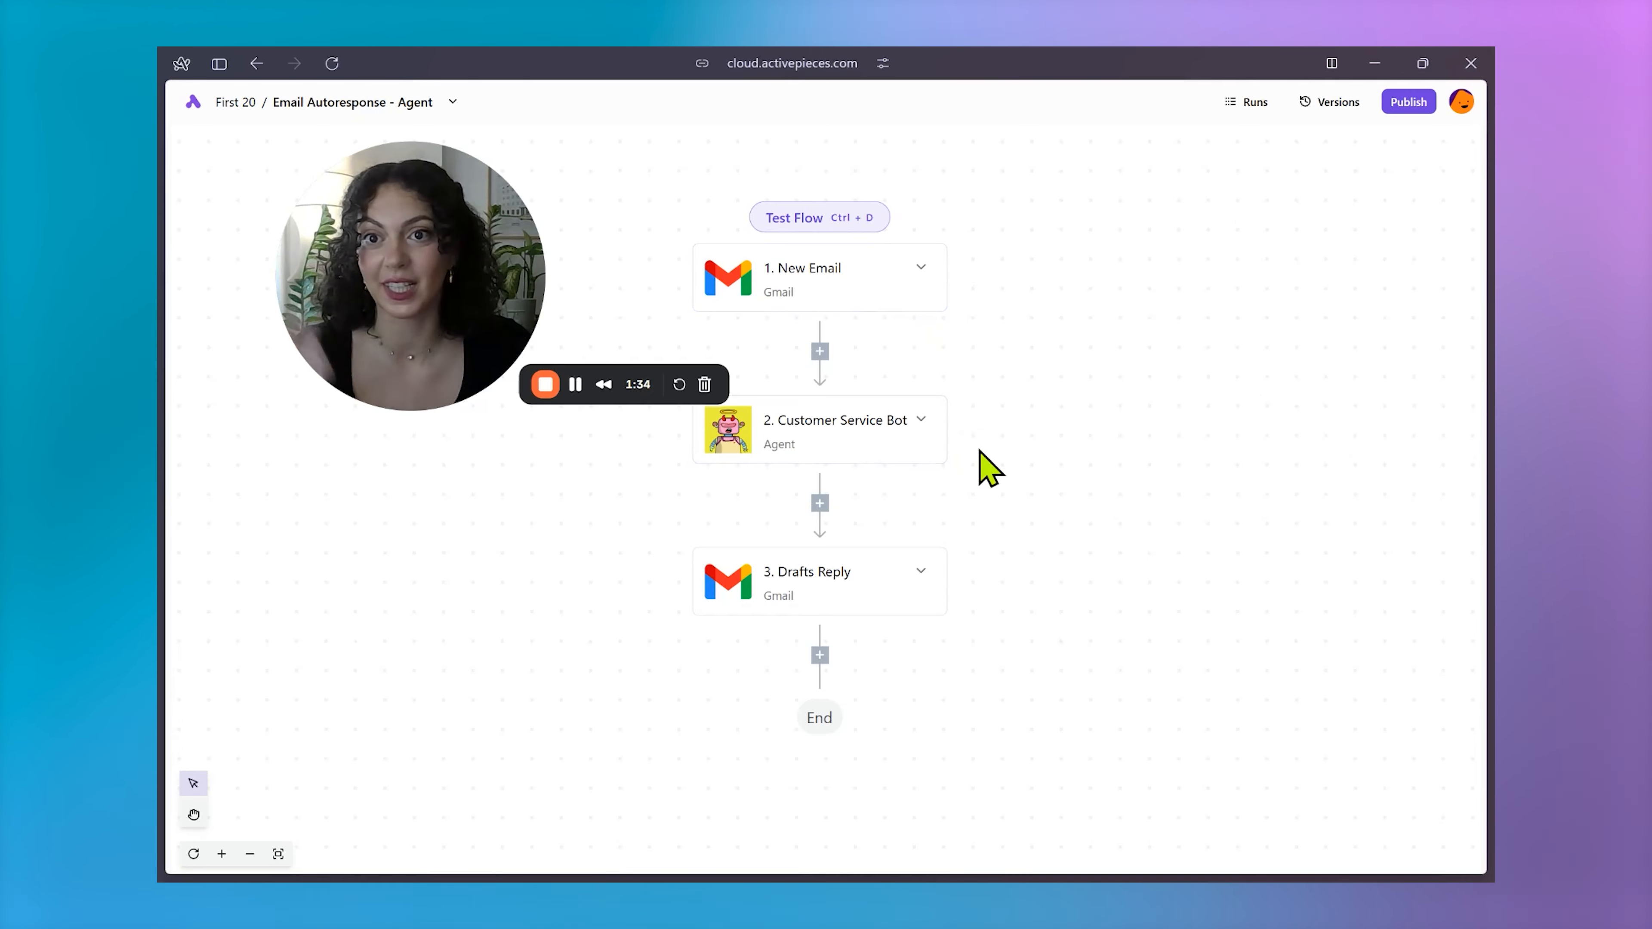
Open the Drafts Reply step and examine its Gmail settings, including the In reply to field and the Create draft option
{"action": "left_click", "coordinate": [877, 579]}
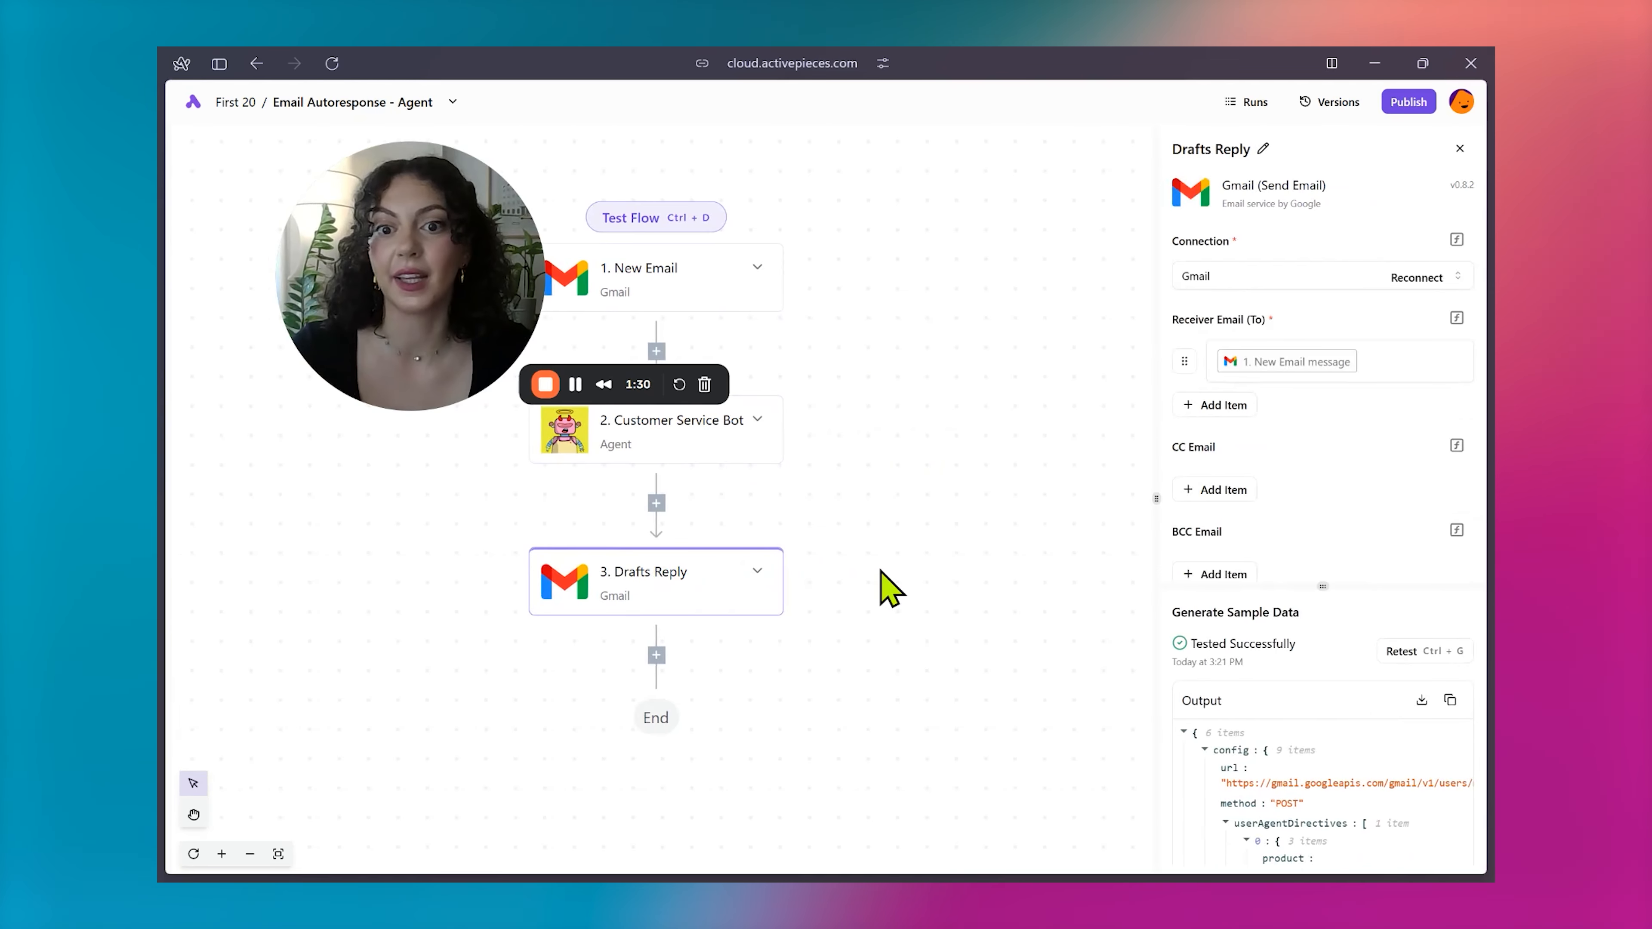
{"action": "scroll", "coordinate": [1294, 361], "scroll_direction": "down", "scroll_amount": 5}
{"action": "scroll", "coordinate": [1297, 363], "scroll_direction": "down", "scroll_amount": 5}
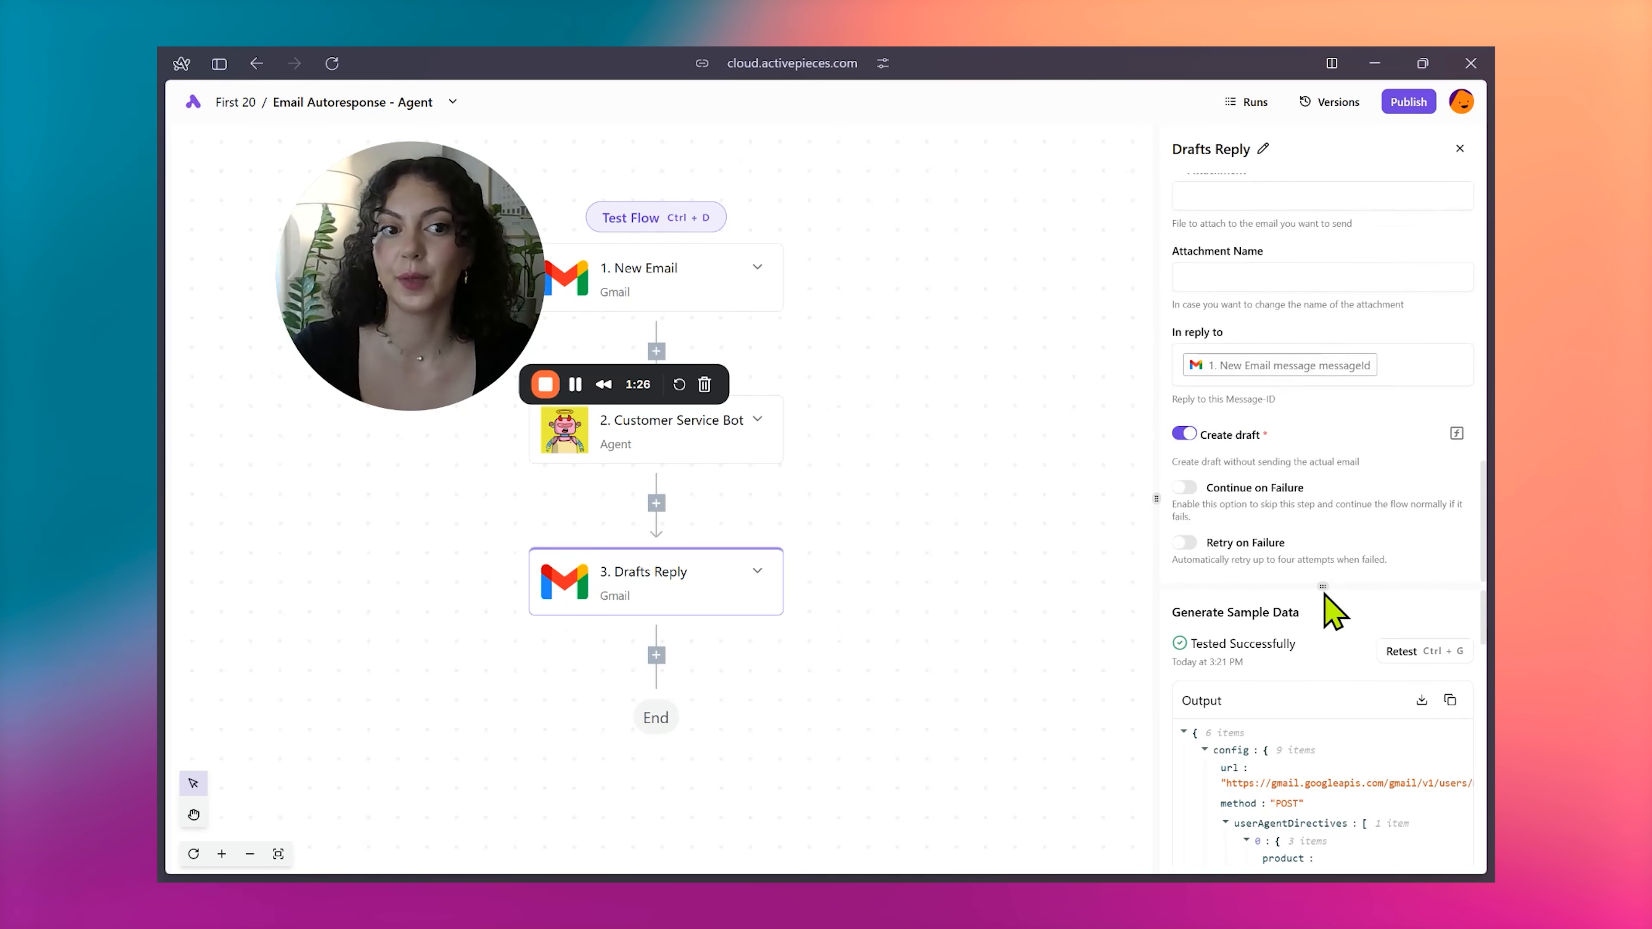
{"action": "left_click_drag", "start_coordinate": [1326, 602], "coordinate": [1327, 629]}
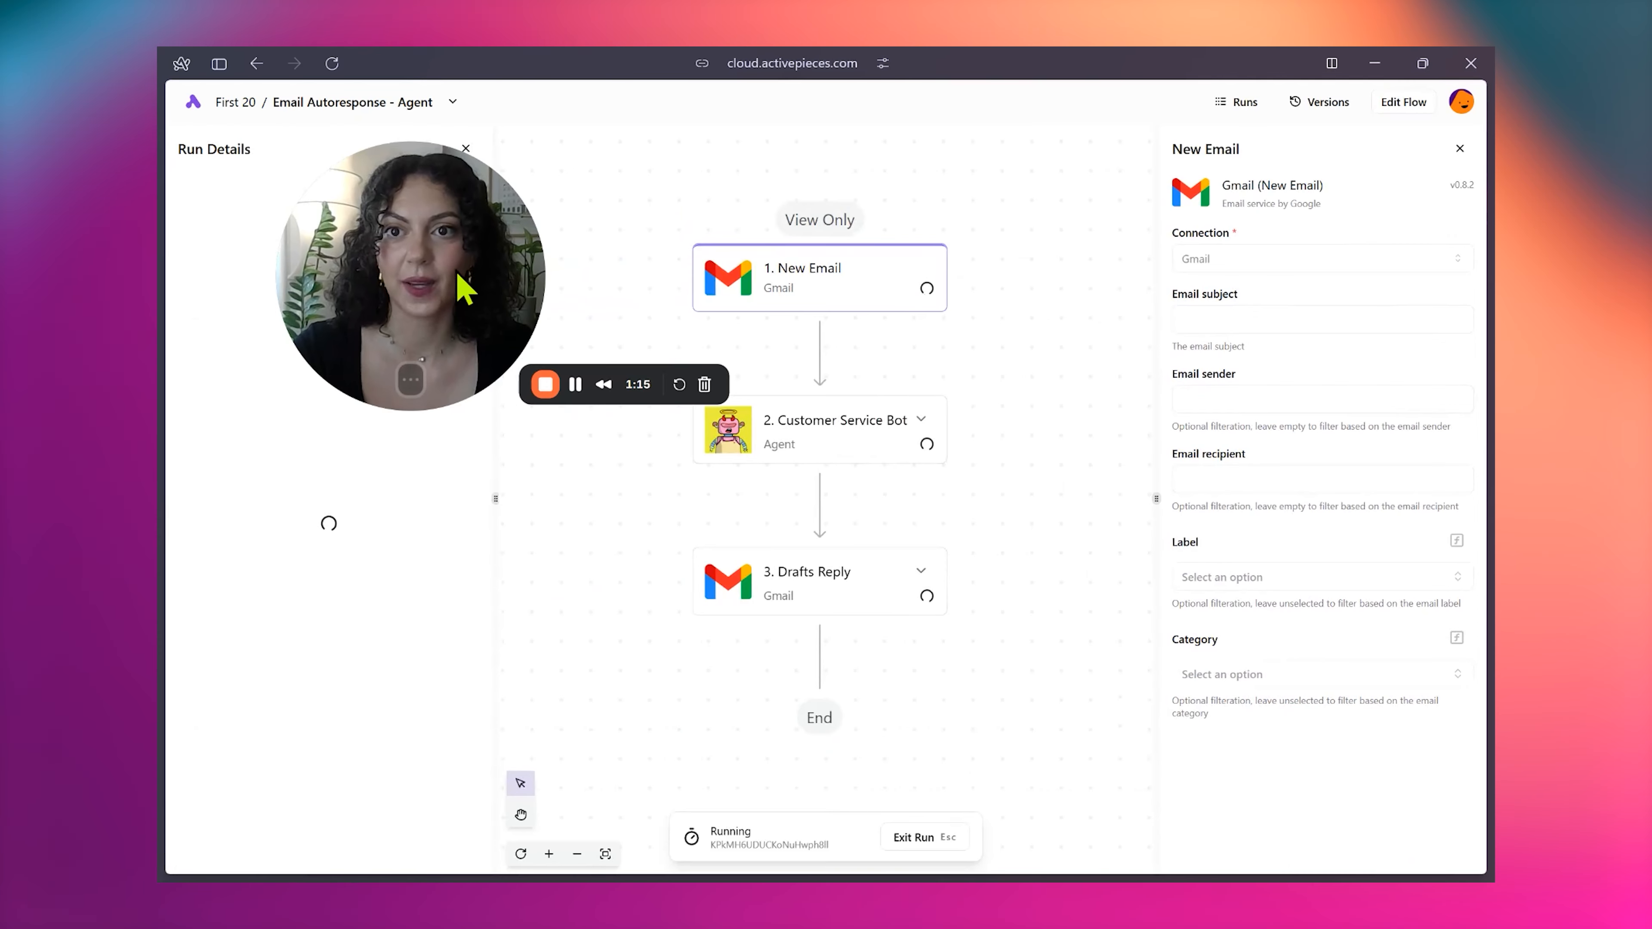
{"action": "left_click_drag", "start_coordinate": [369, 325], "coordinate": [1113, 306]}
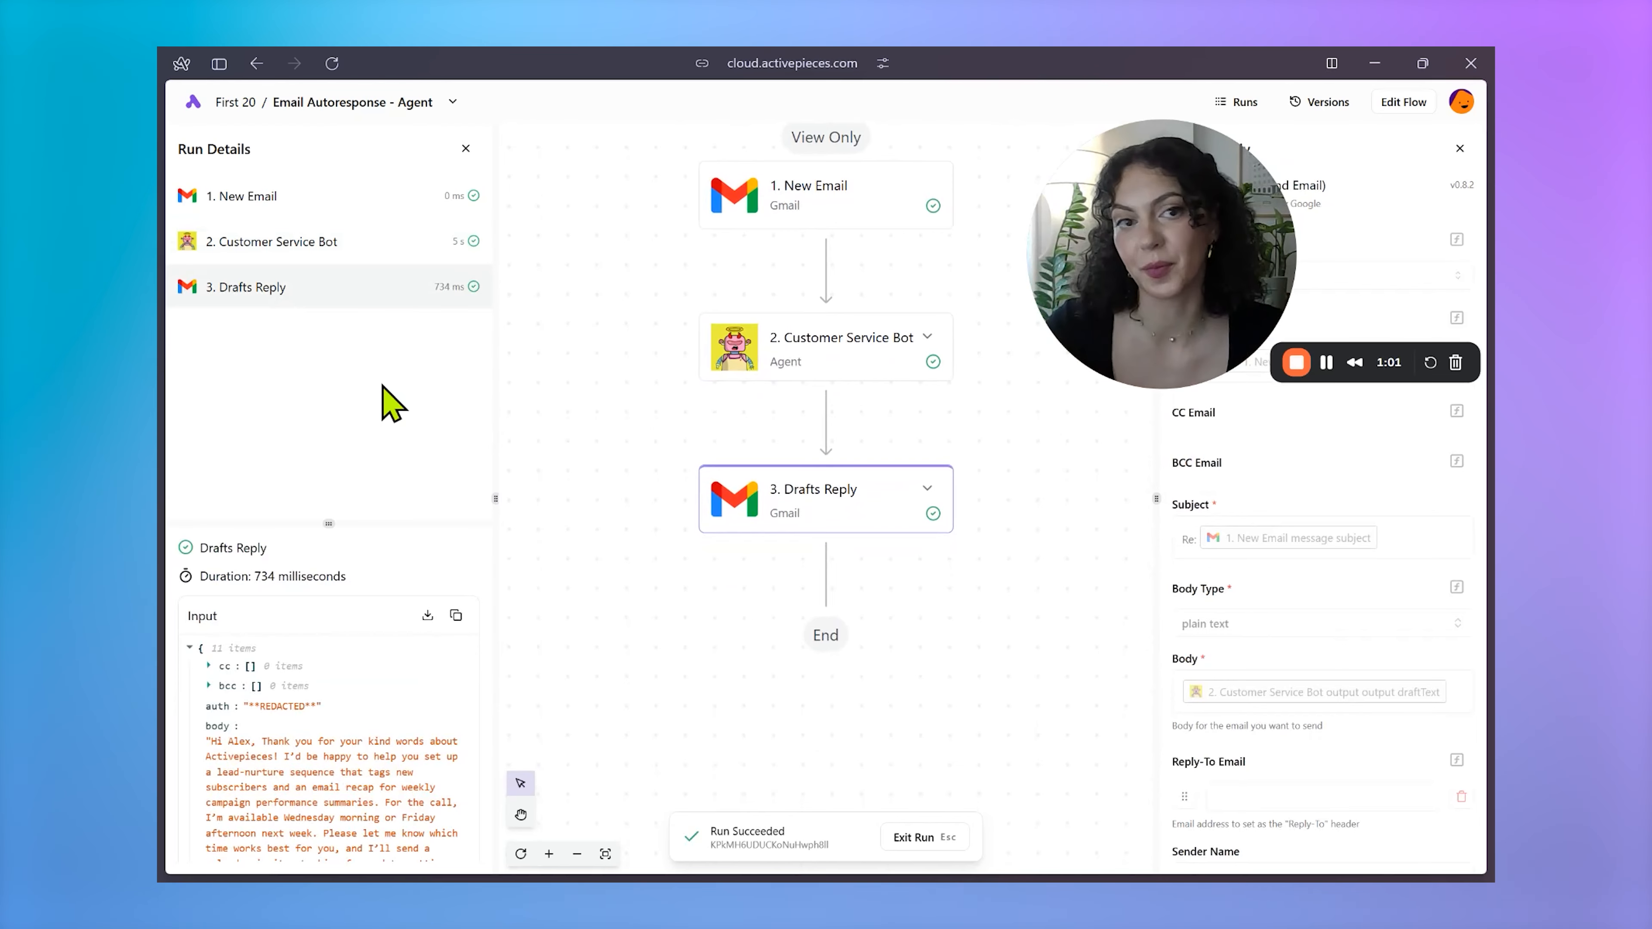
Switch to Gmail's drafts and open the reply drafted for the "Getting Started with Automated Marketing Workflows" email
{"action": "mouse_move", "coordinate": [166, 540]}
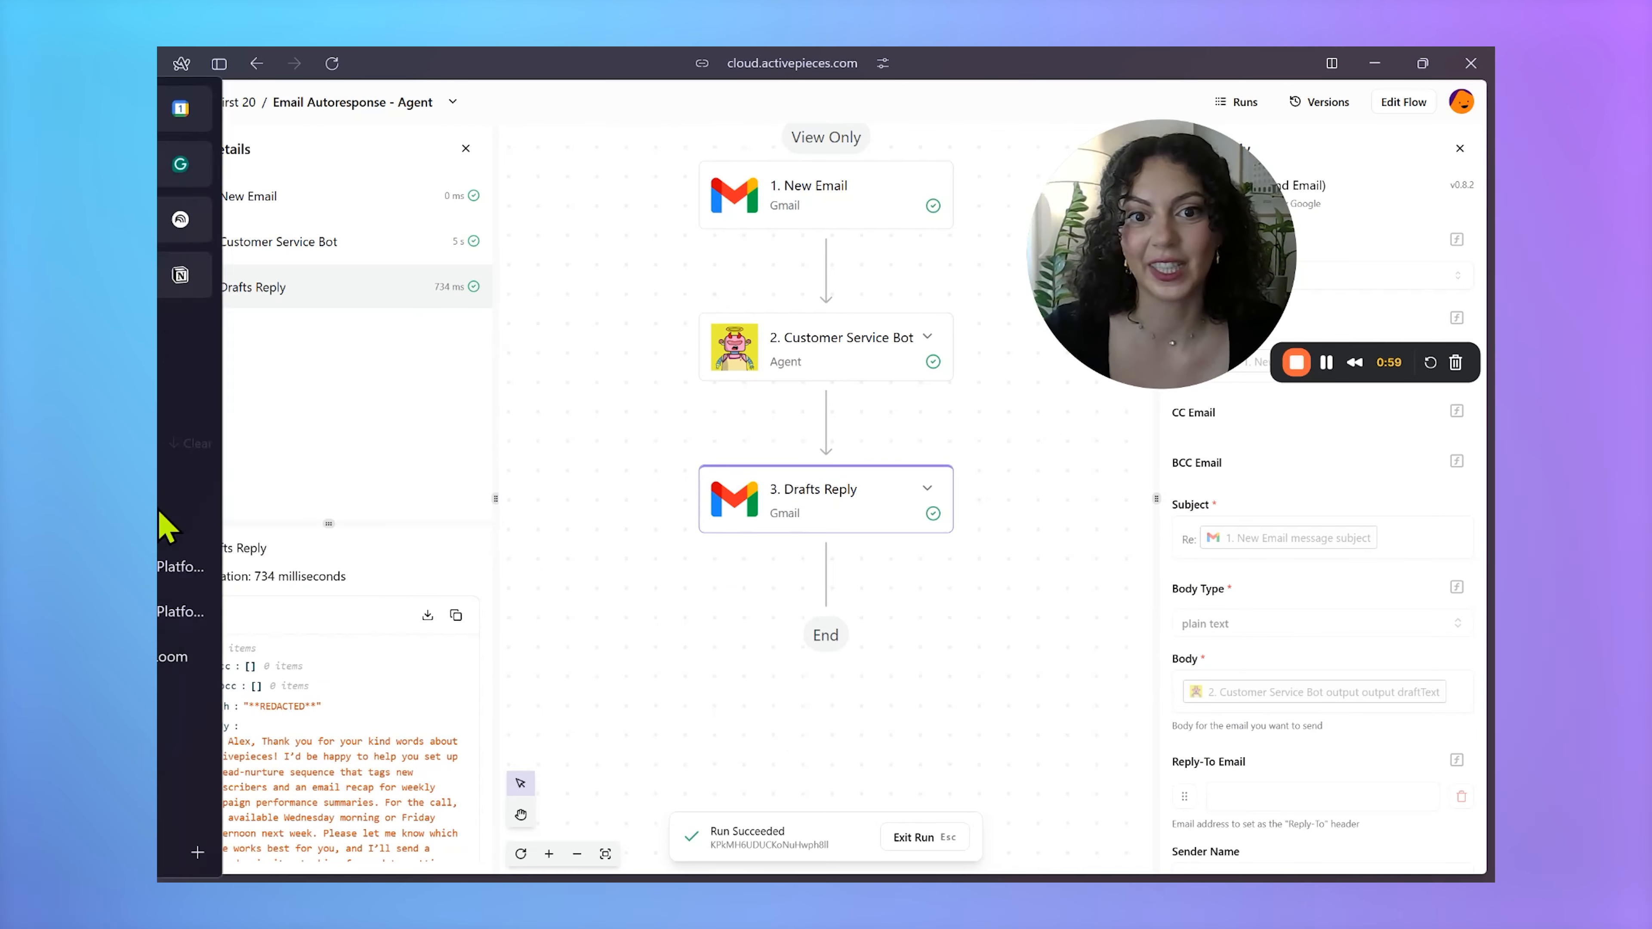
{"action": "left_click", "coordinate": [246, 706]}
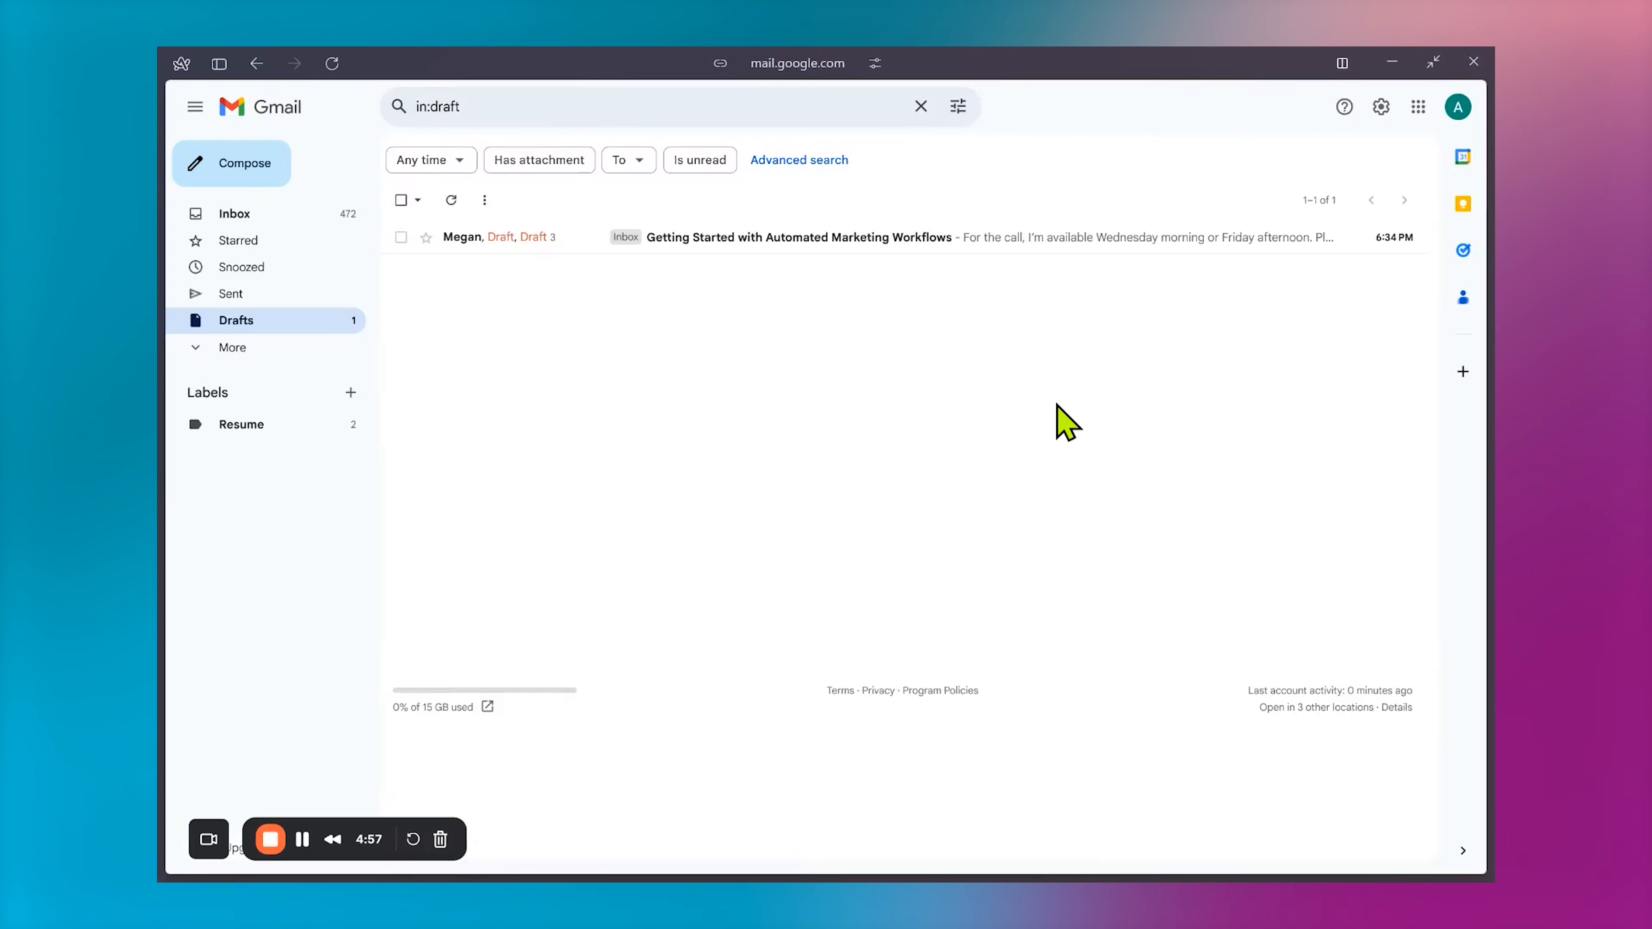
{"action": "left_click", "coordinate": [534, 260]}
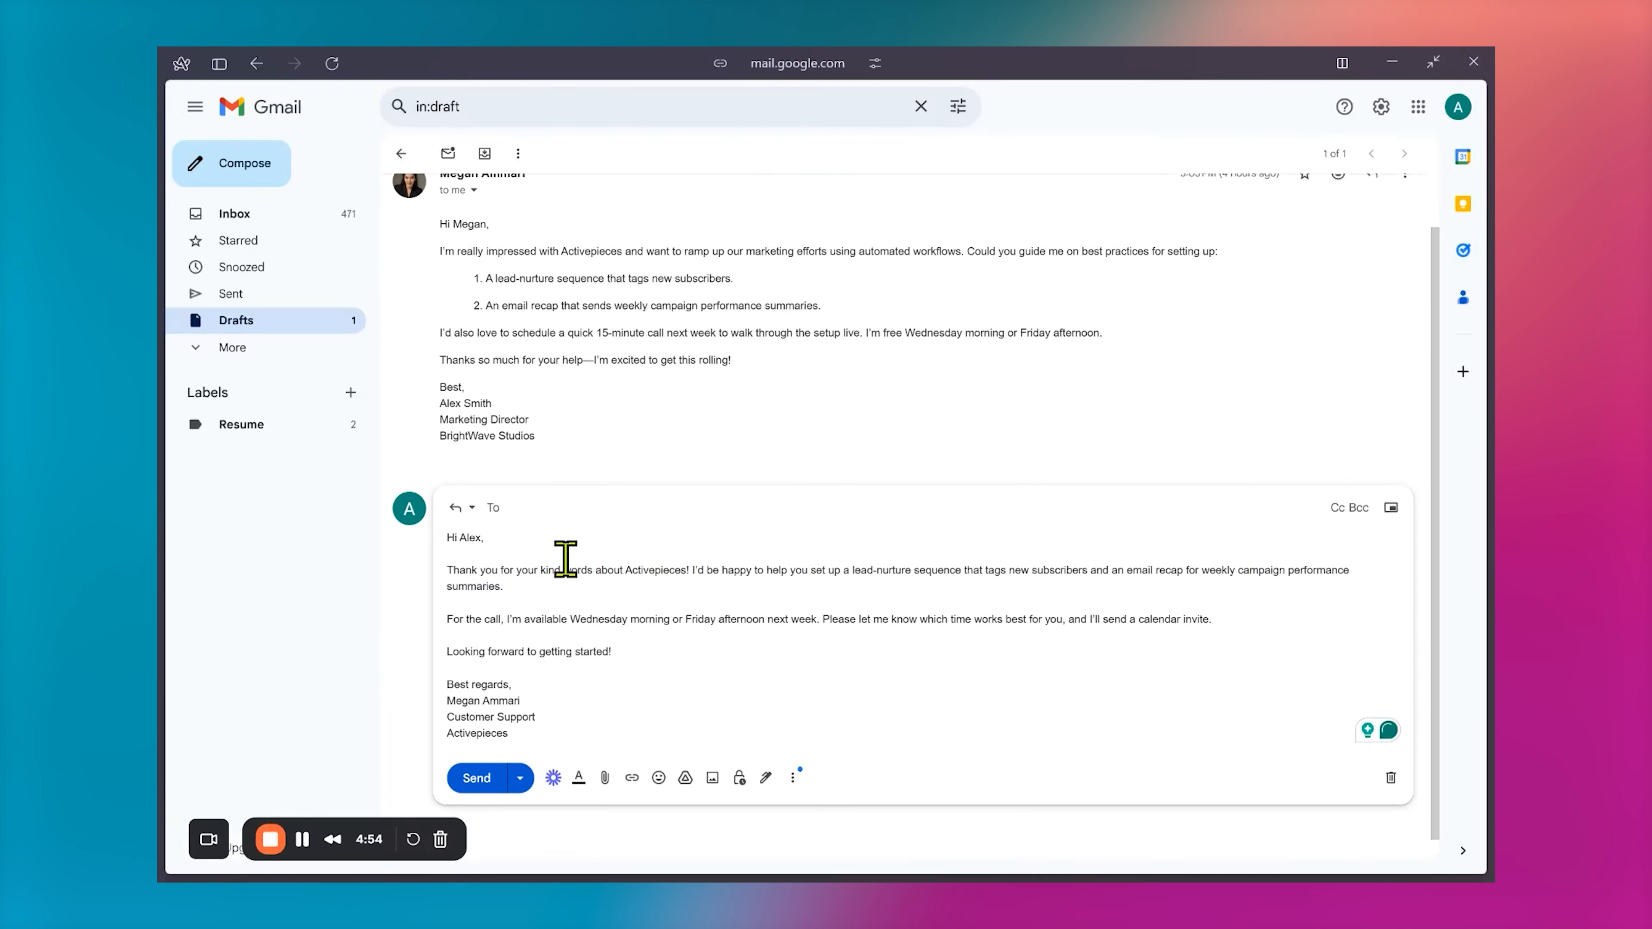